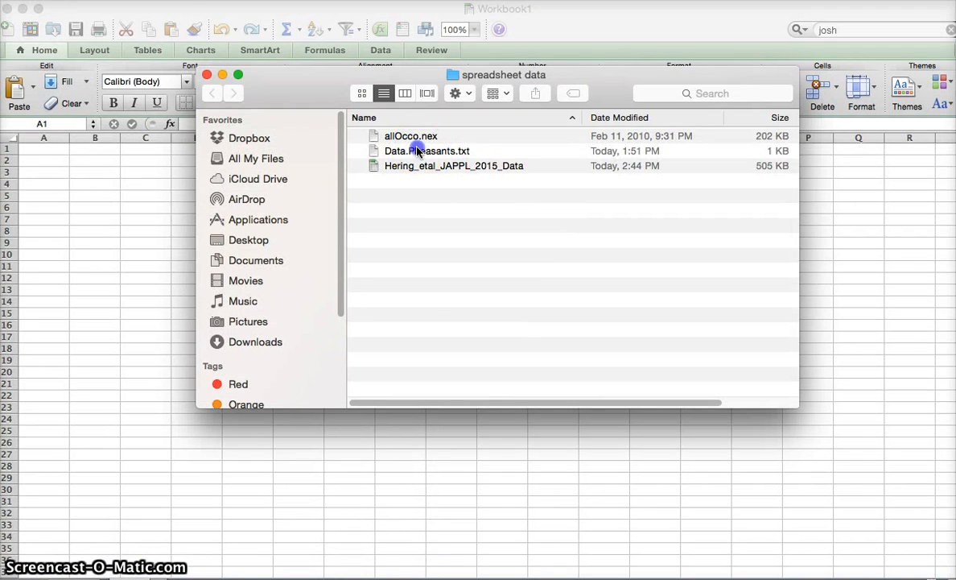
Step: Open Data.Pheasants.txt from the spreadsheet data folder in Excel
click(409, 152)
mouse_move(375, 151)
mouse_down()
mouse_move(490, 196)
mouse_move(416, 215)
mouse_move(371, 131)
mouse_move(534, 484)
mouse_move(551, 567)
mouse_move(641, 573)
mouse_up()
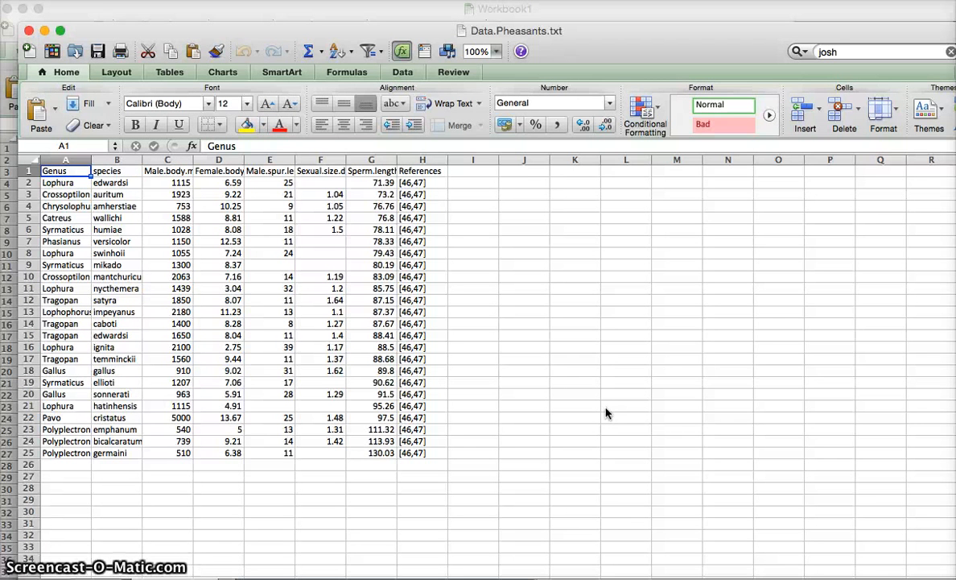
click(597, 379)
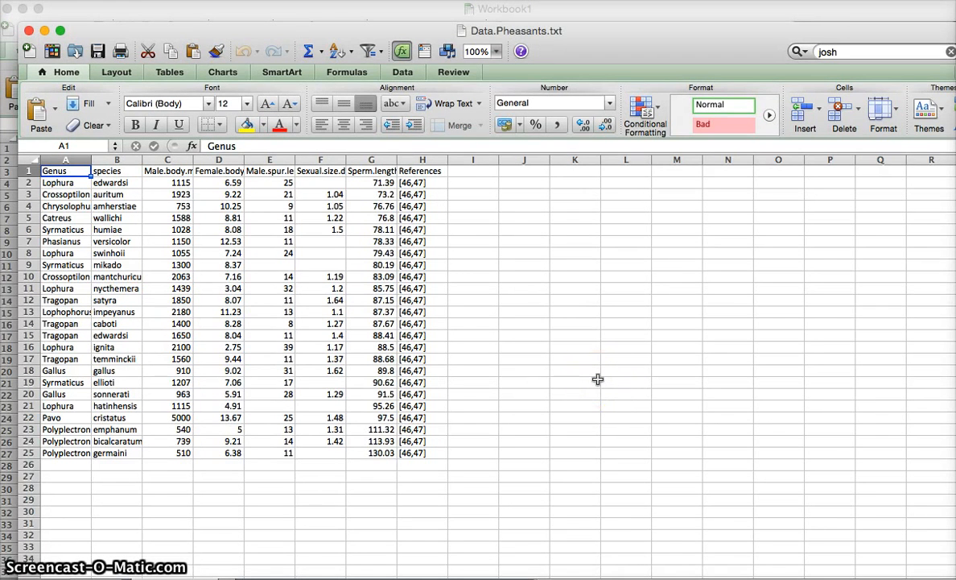
Step: Open allOcco.nex from the spreadsheet data folder in Excel and look through its rows
key(ctrl+Up)
click(753, 178)
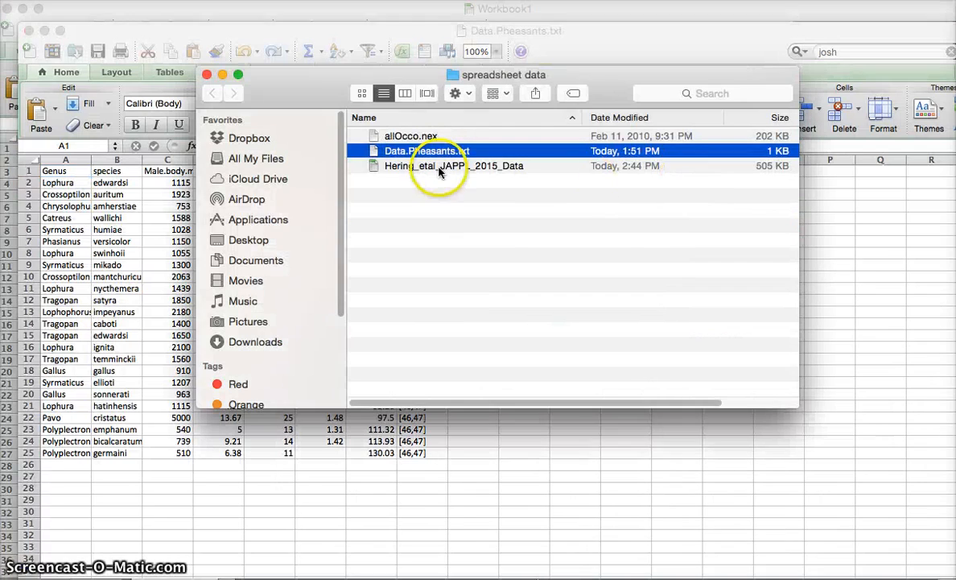
click(372, 140)
drag(372, 140, 642, 570)
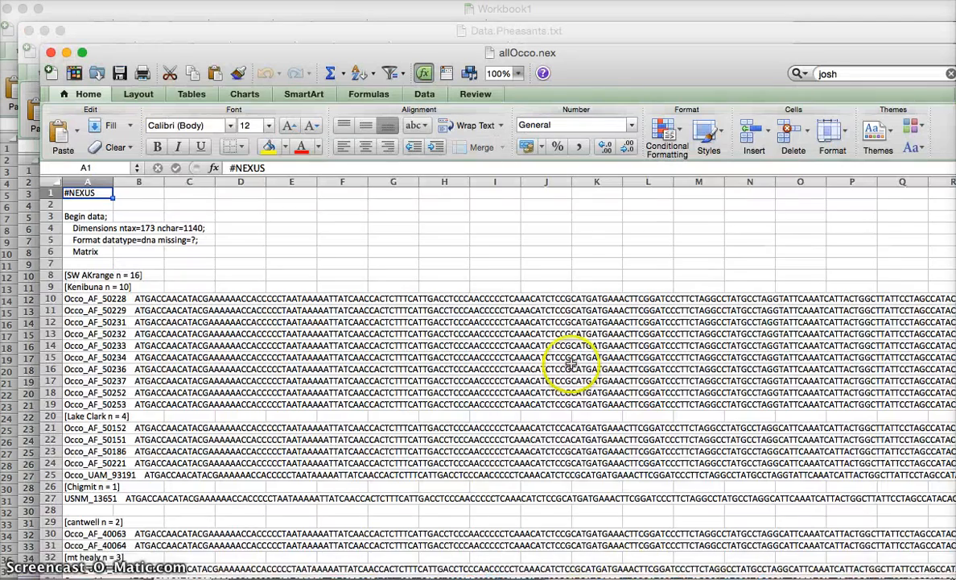
scroll(571, 361, down, 5)
scroll(571, 363, up, 5)
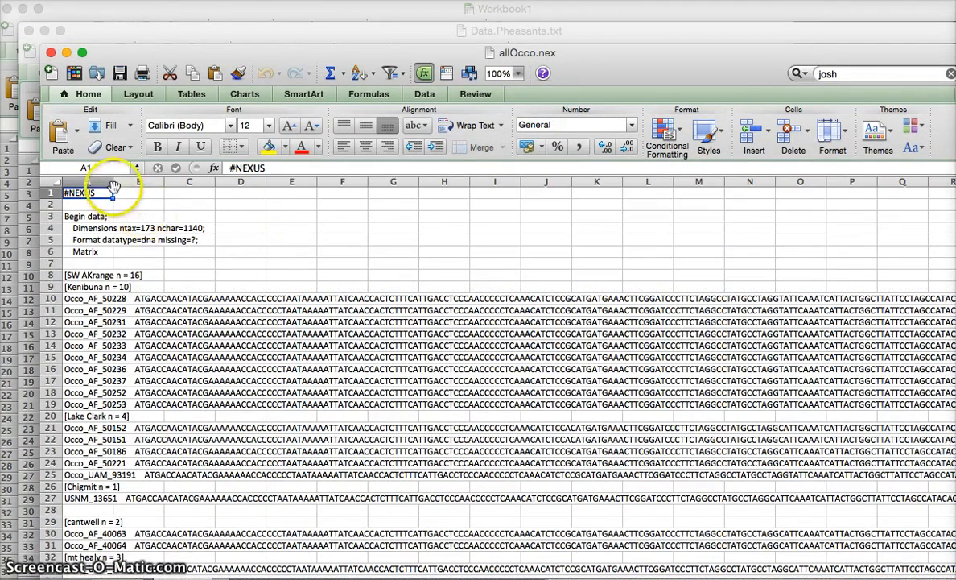
Step: Autofit column A to the sequence text, review the rows, and close allOcco.nex without saving
double_click(114, 186)
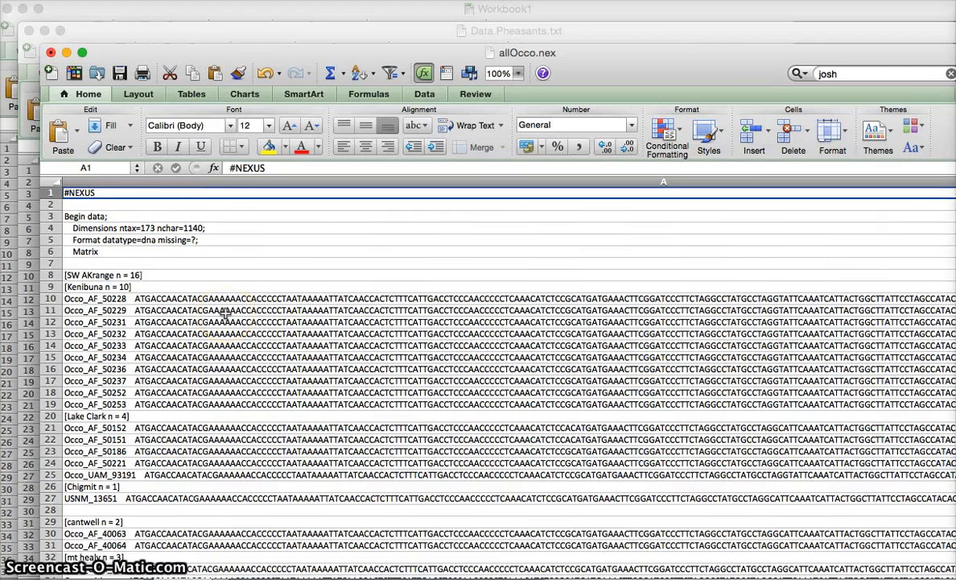
scroll(225, 314, down, 5)
scroll(226, 314, down, 9)
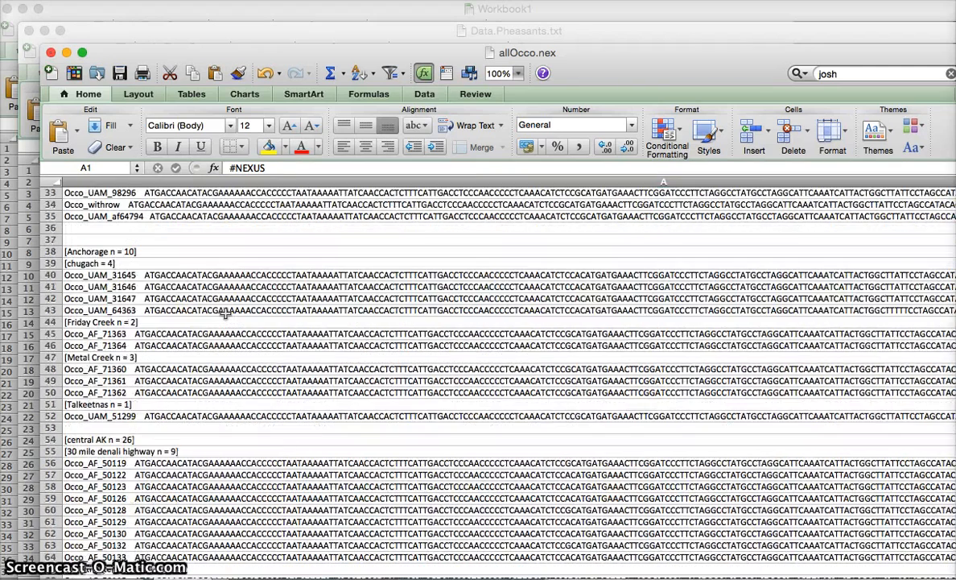
click(51, 53)
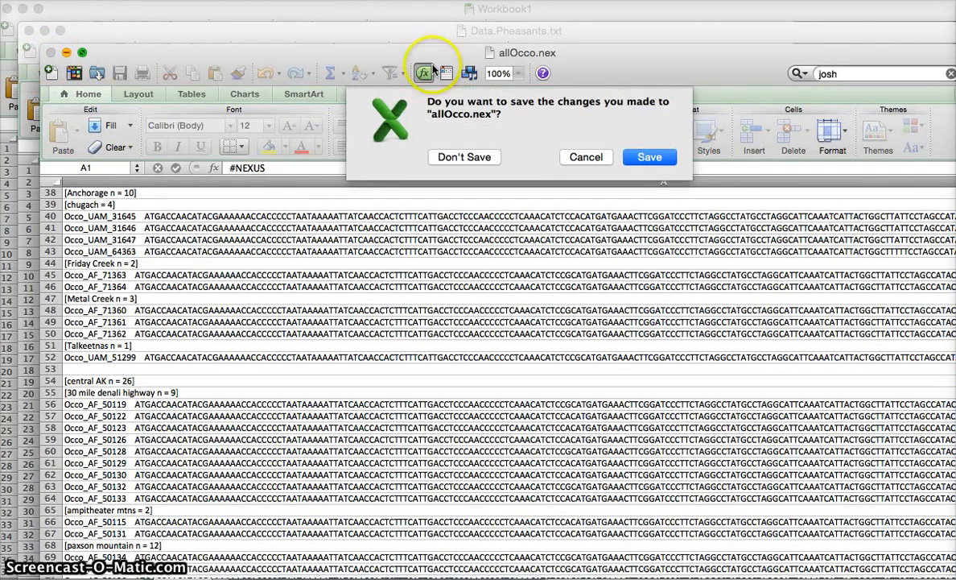
click(464, 157)
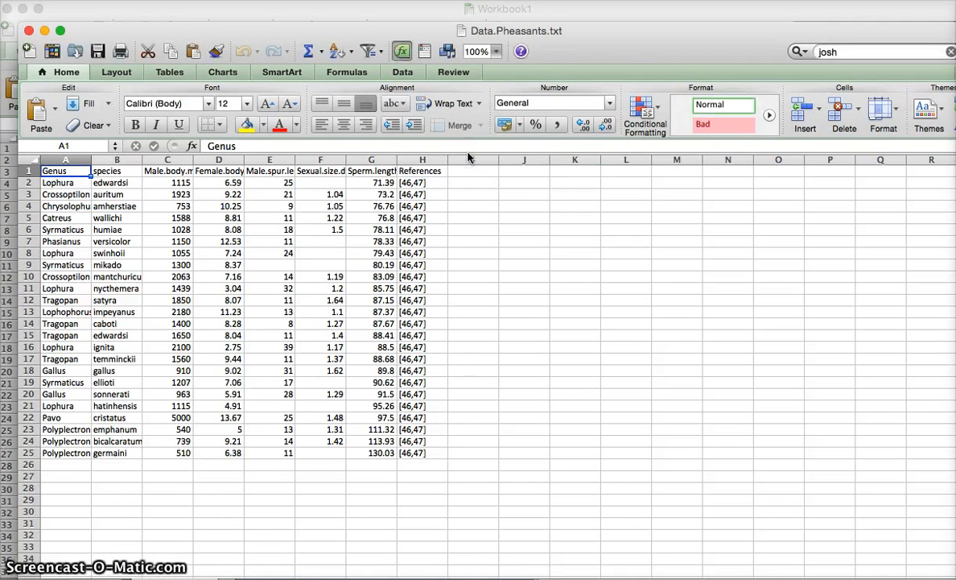
Step: Open allOcco.nex from the spreadsheet data folder on the Desktop using Excel's Open dialog
key(super+o)
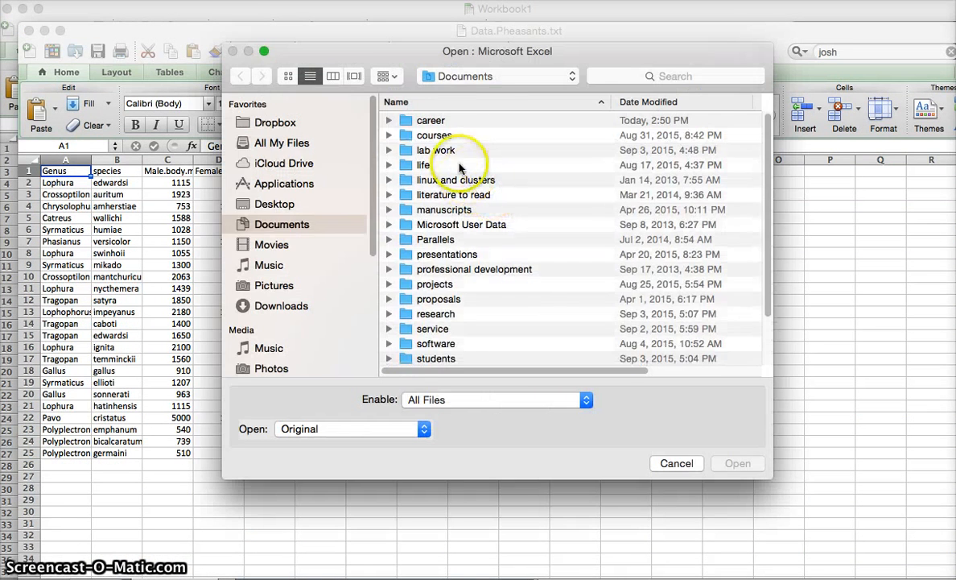
click(320, 203)
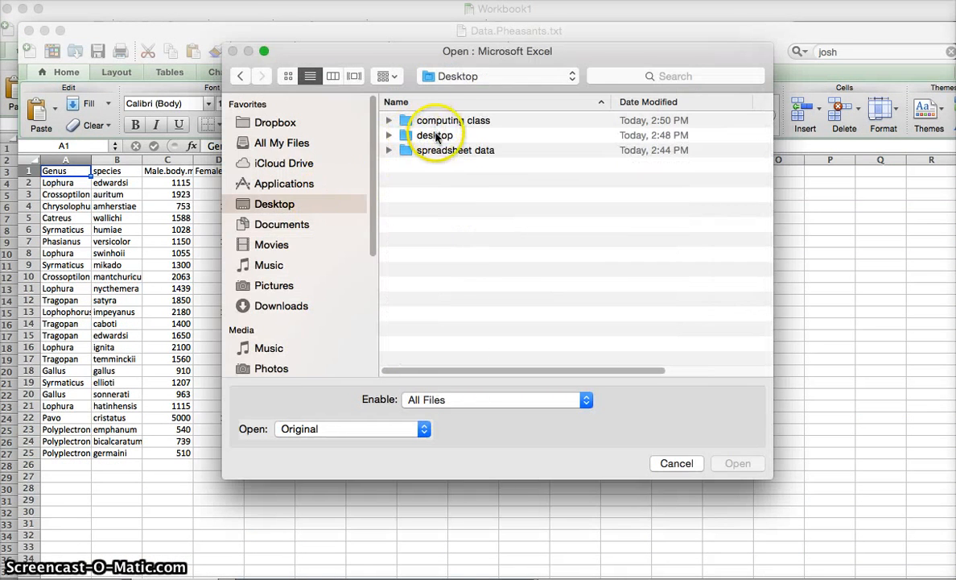
double_click(434, 153)
double_click(423, 122)
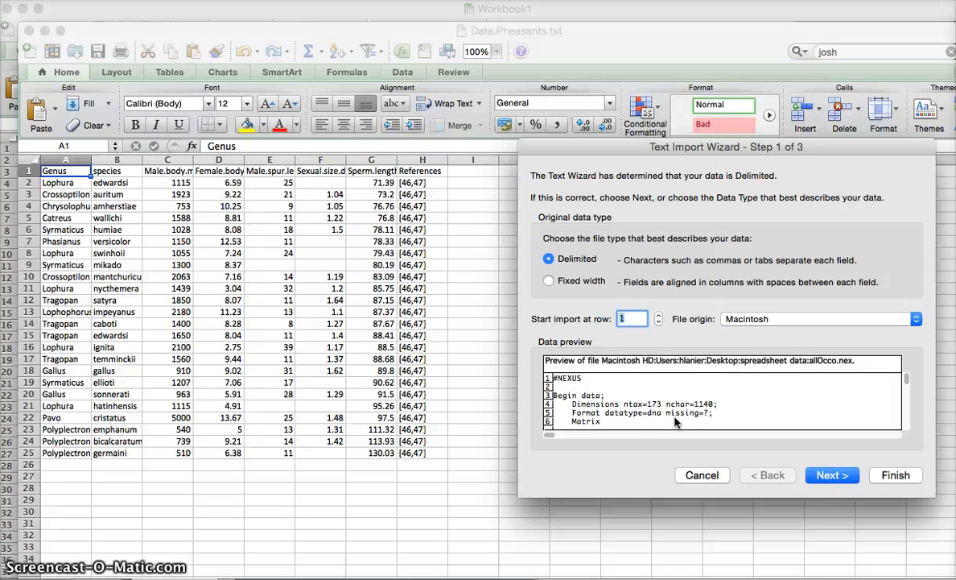
Step: Import the text as delimited by tab and space, treating consecutive delimiters as one and keeping the General column format
click(832, 476)
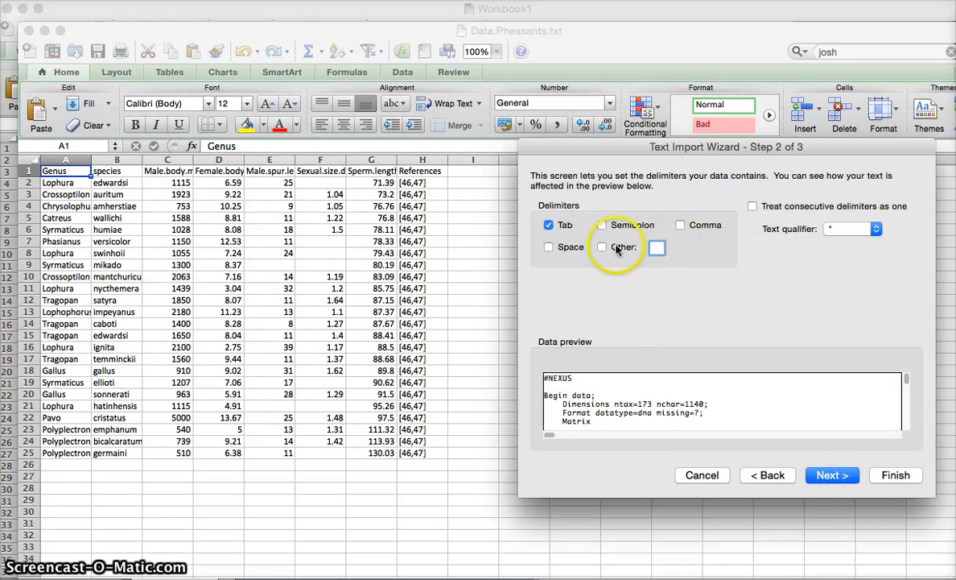
click(568, 250)
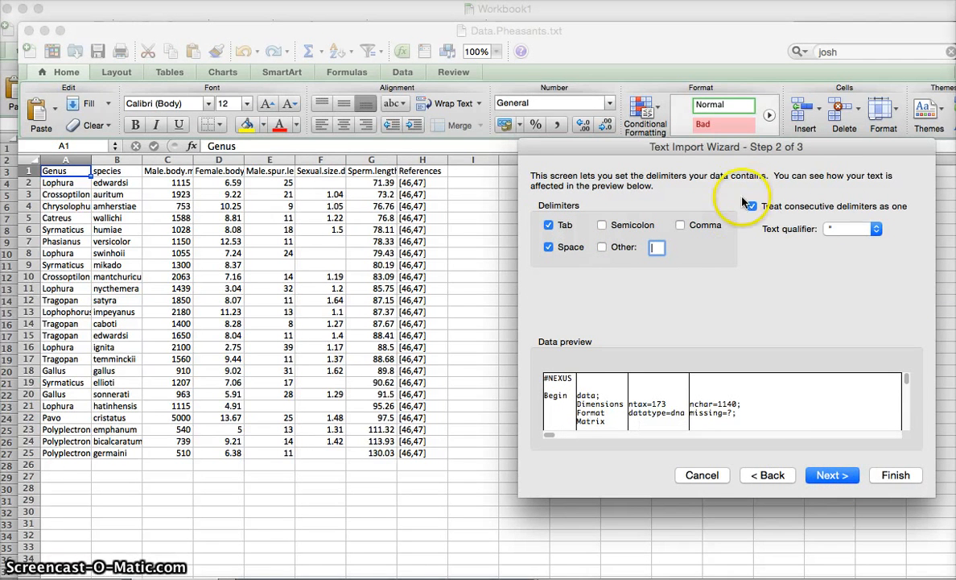
click(910, 413)
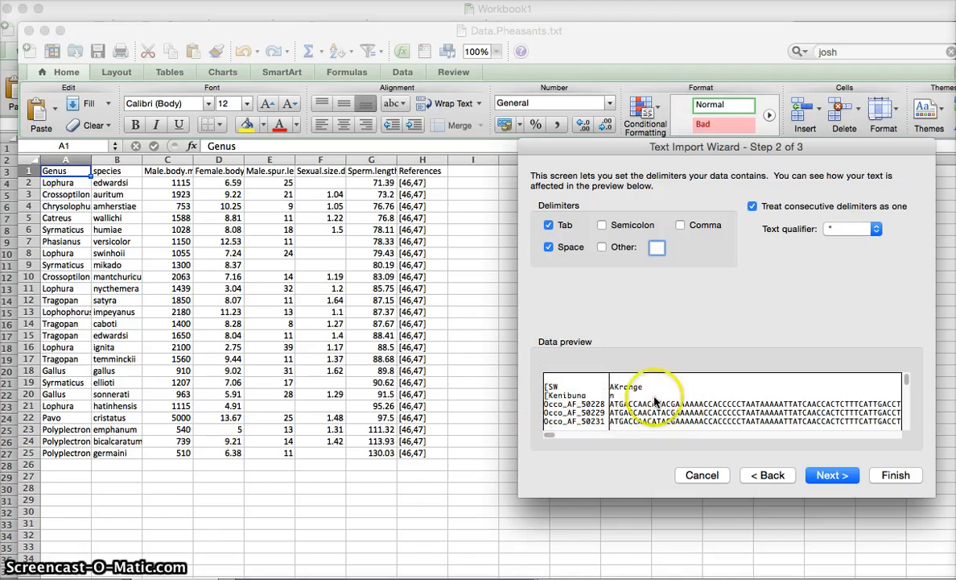
click(850, 477)
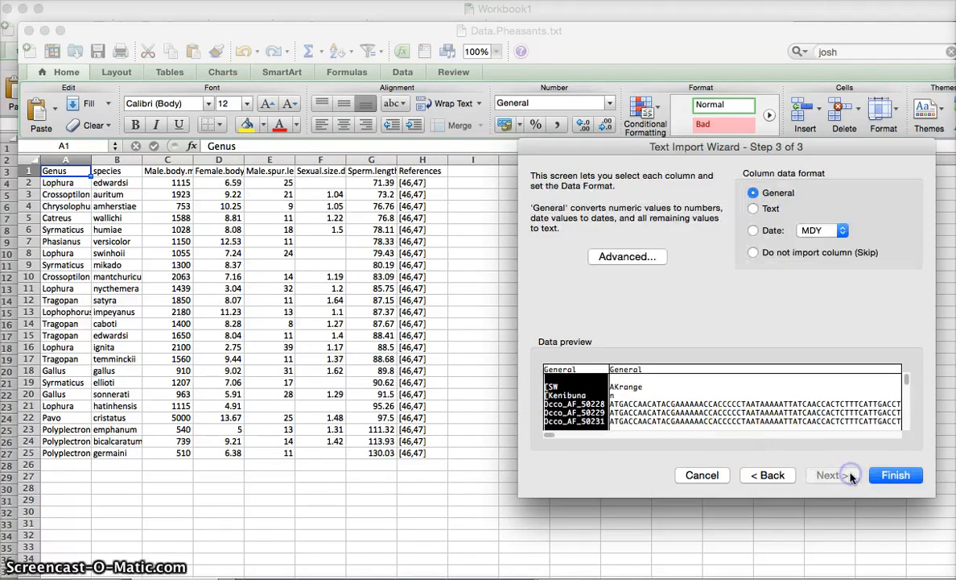
click(895, 476)
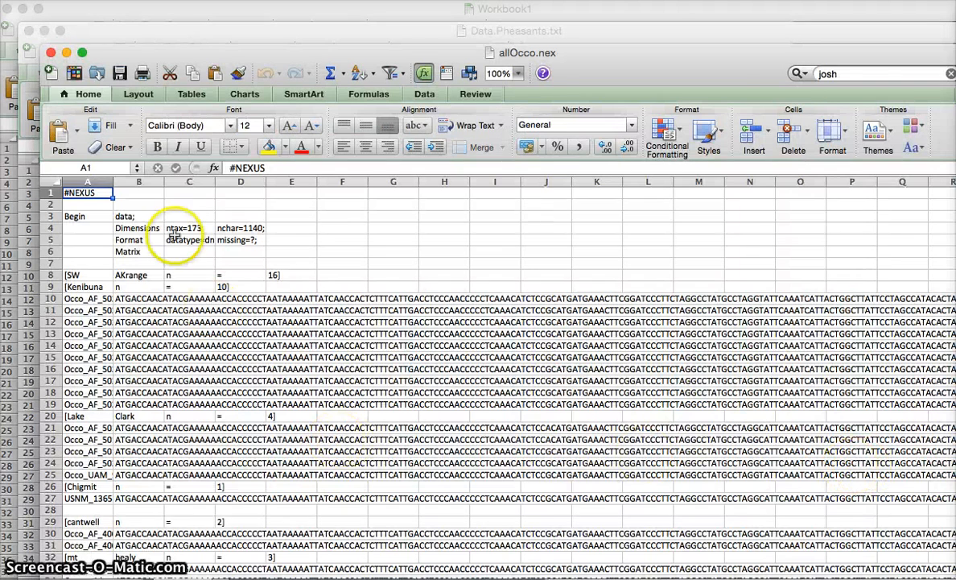
Step: Widen column A to fit the full sample names and inspect the Dimensions entries in row 4
drag(112, 181, 148, 180)
click(187, 228)
key(Right)
key(Right)
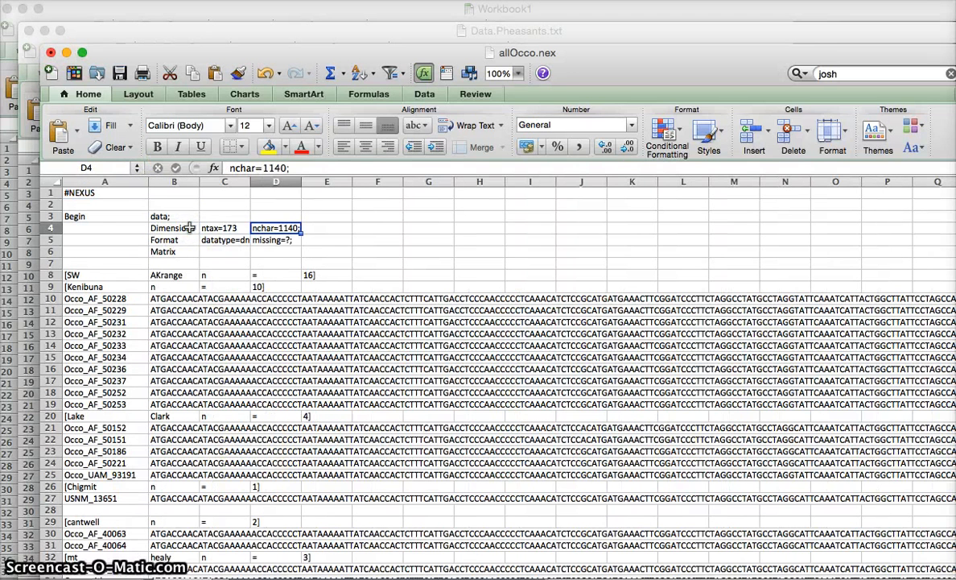
Step: Inspect the sample name and sequence cells in columns A and B and close allOcco.nex without saving
click(138, 297)
drag(137, 298, 169, 283)
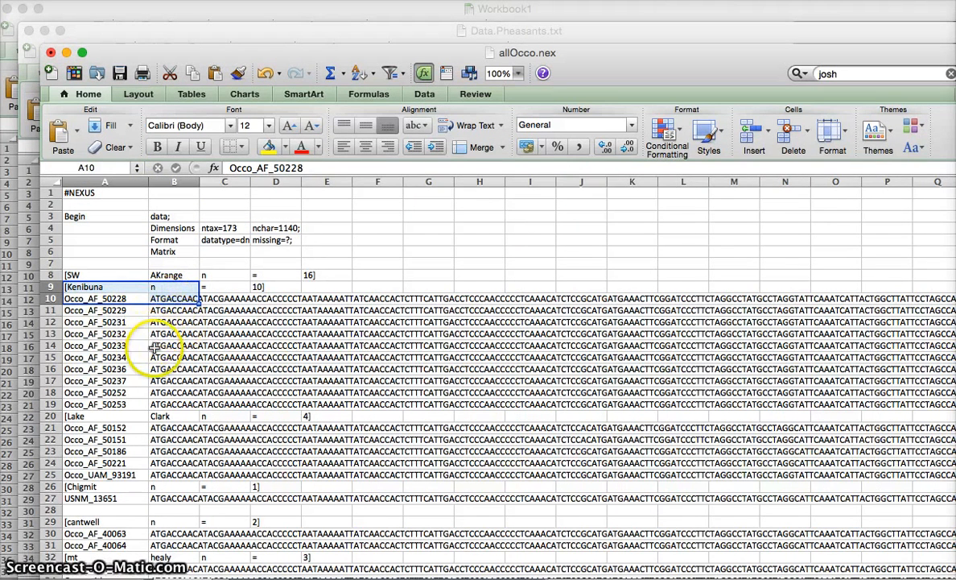
click(137, 322)
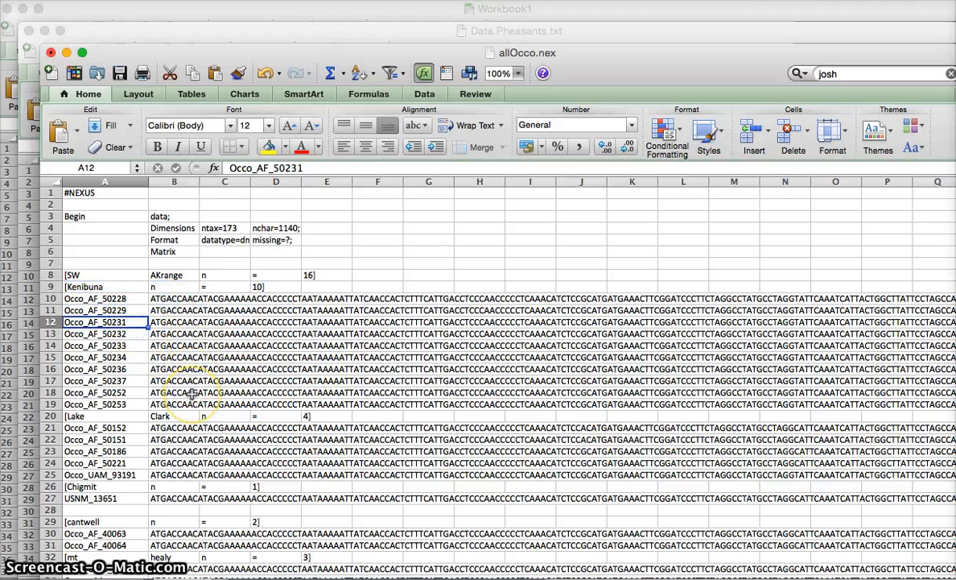
click(50, 52)
click(479, 157)
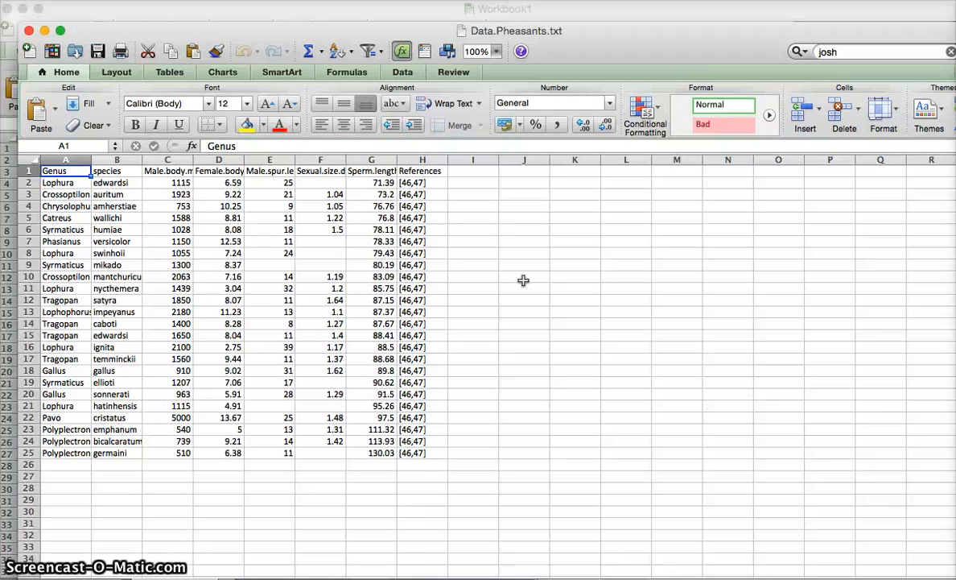
Step: Sort the whole pheasant data set by Sperm.length.in.um from smallest to largest, with headers, and deselect it
click(32, 160)
click(323, 0)
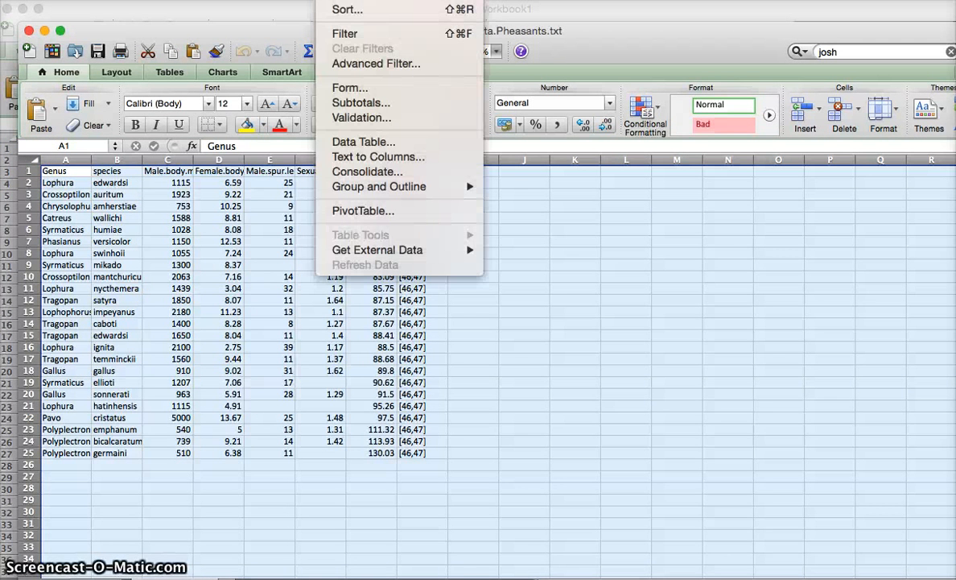
click(342, 9)
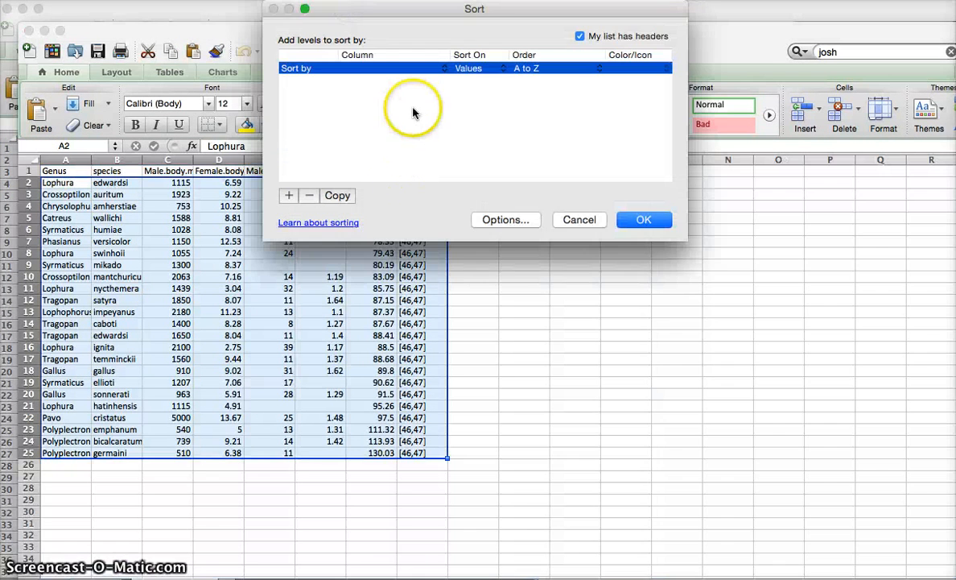
click(405, 68)
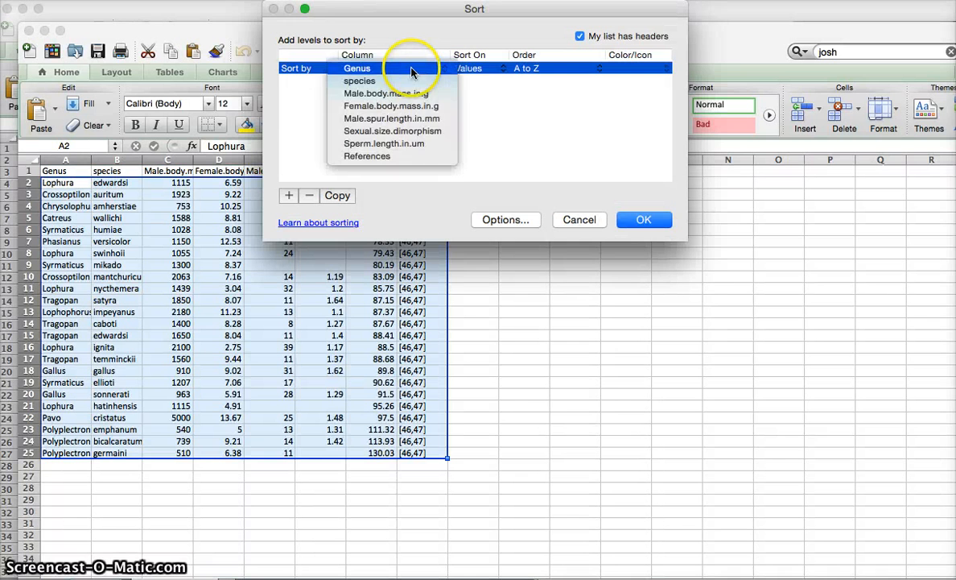
click(418, 146)
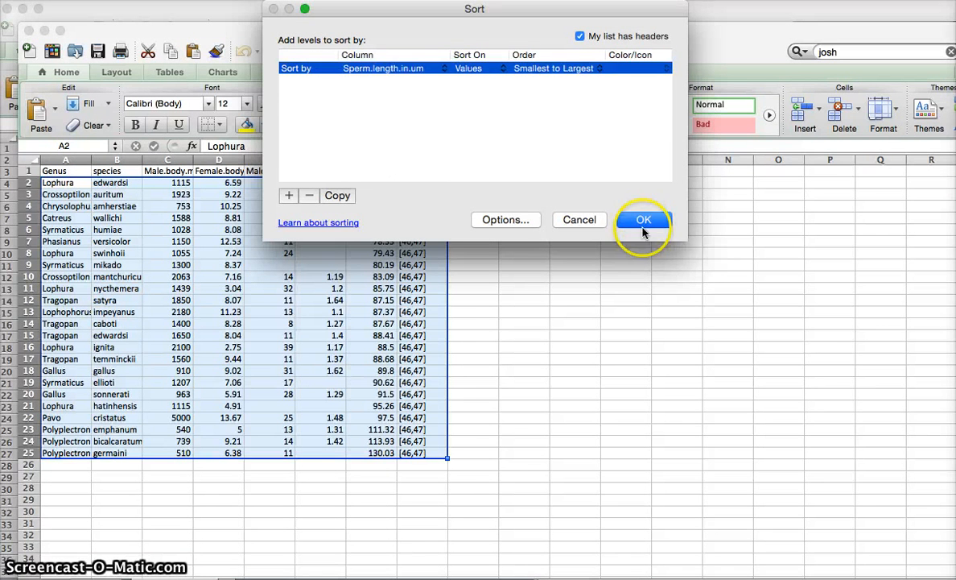
click(643, 219)
key(super+a)
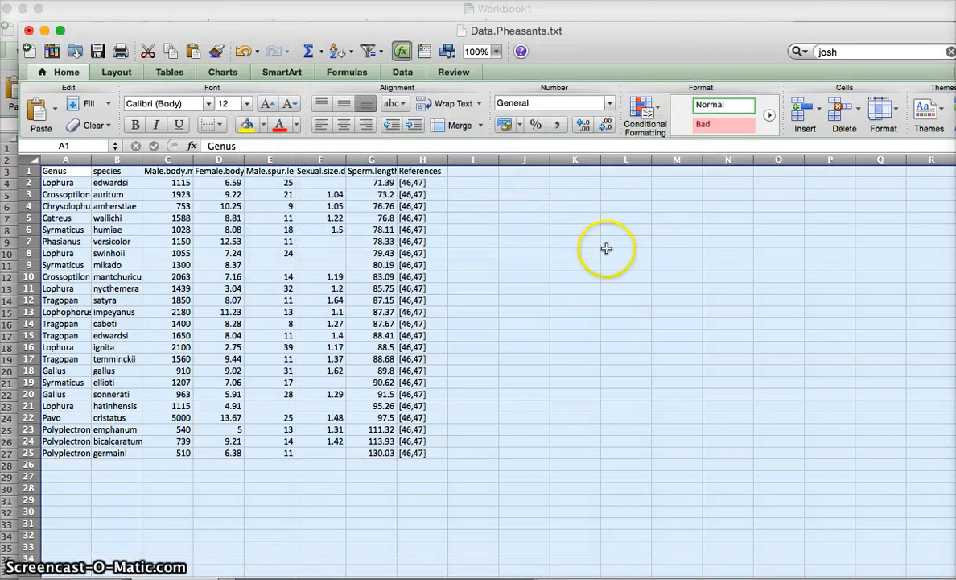
click(411, 487)
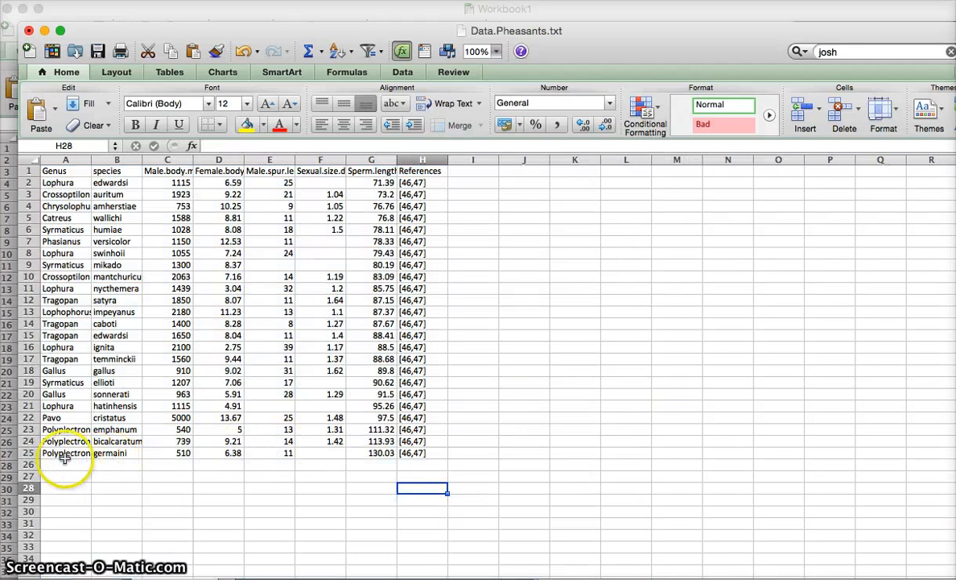
Step: Check the genus, species and sperm length in the last data row of the sorted pheasant table
drag(62, 453, 104, 453)
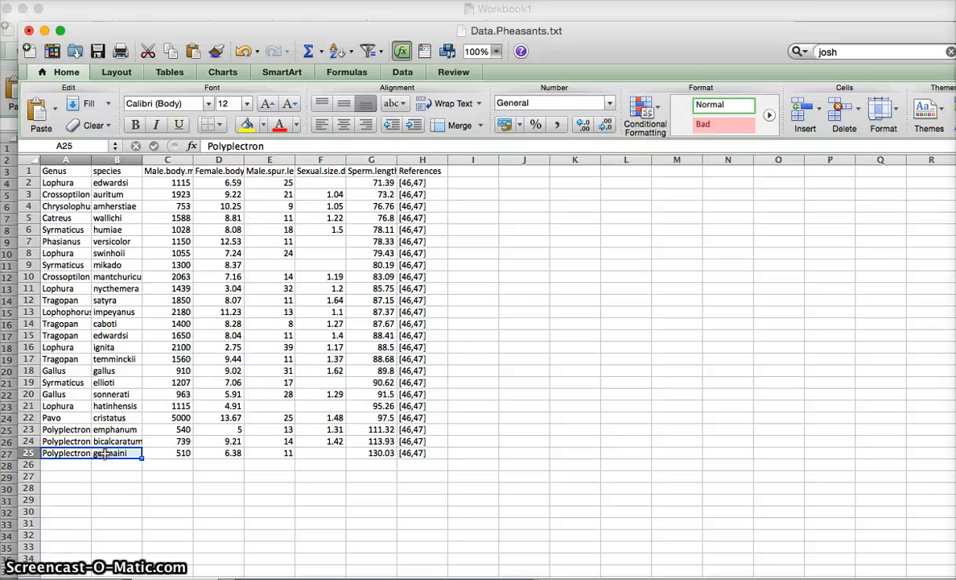
click(382, 453)
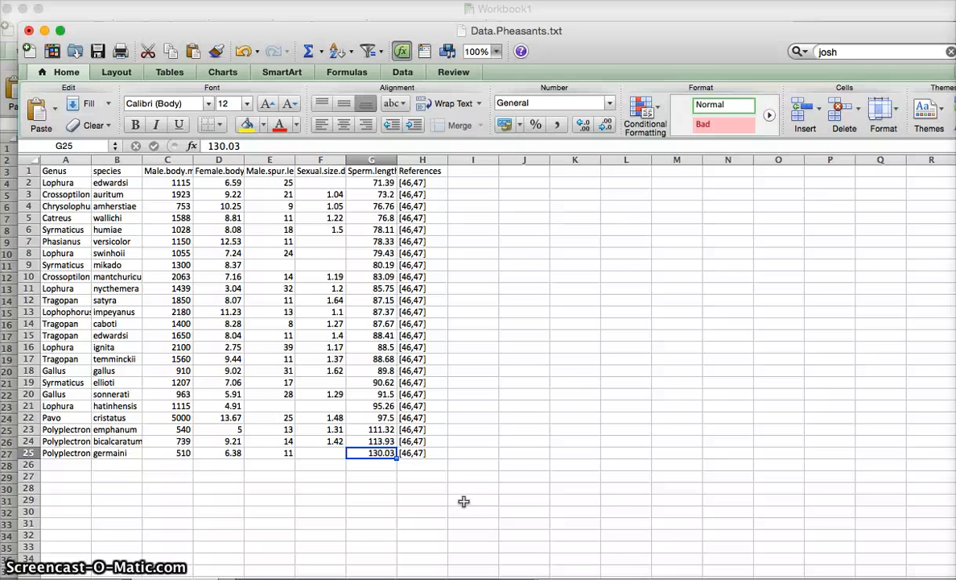
click(342, 536)
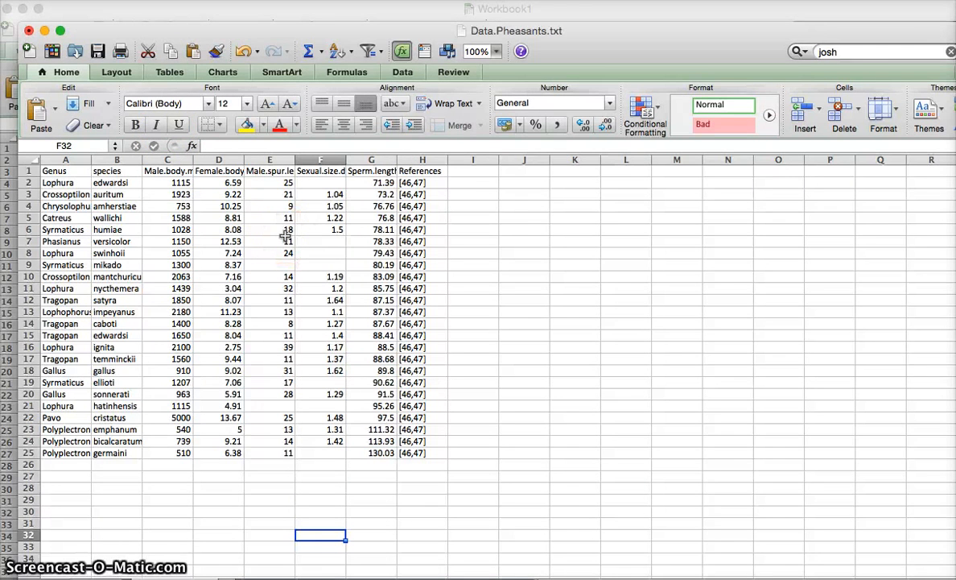
Step: Switch to the spreadsheet data folder in Finder and open Hering_etal_JAPPL_2015_Data in Excel
key(ctrl+Up)
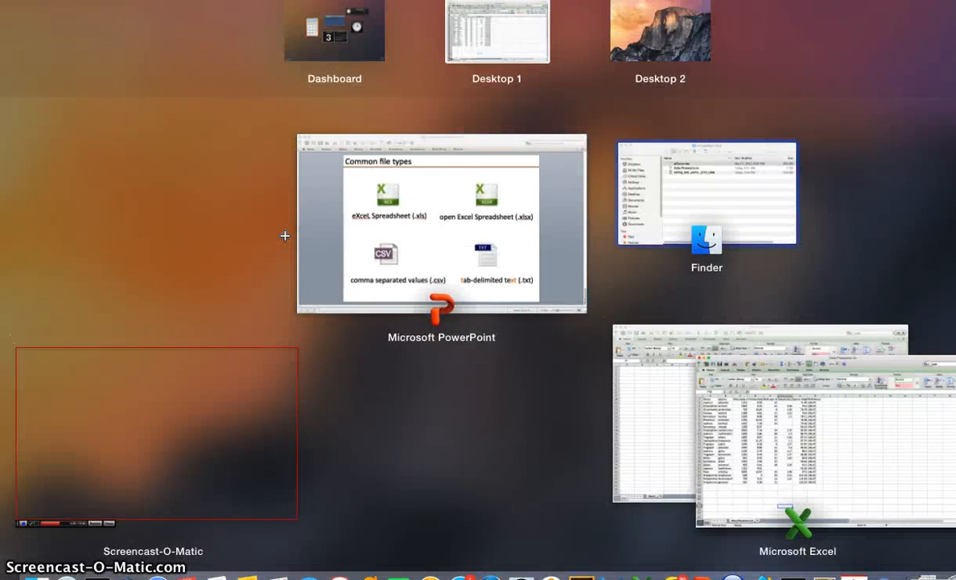
click(624, 160)
click(446, 167)
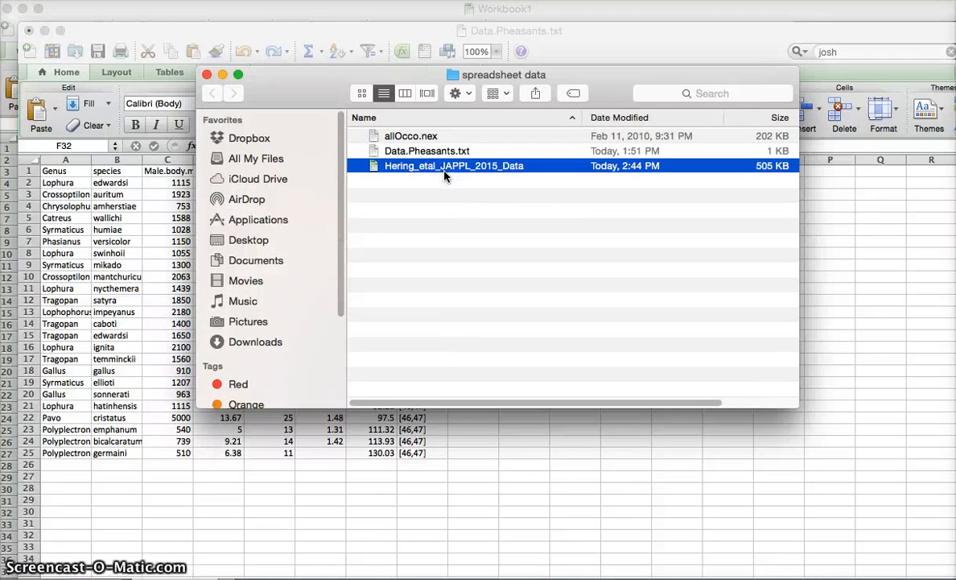
double_click(444, 166)
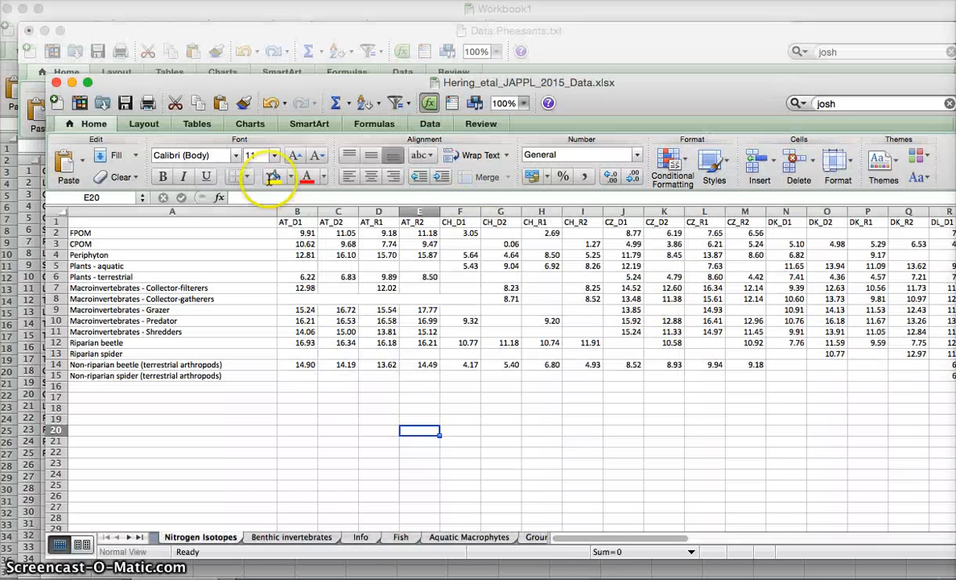
Step: Try to sort the whole Nitrogen Isotopes sheet by AT_D1 from smallest to largest, with headers
click(57, 210)
click(298, 0)
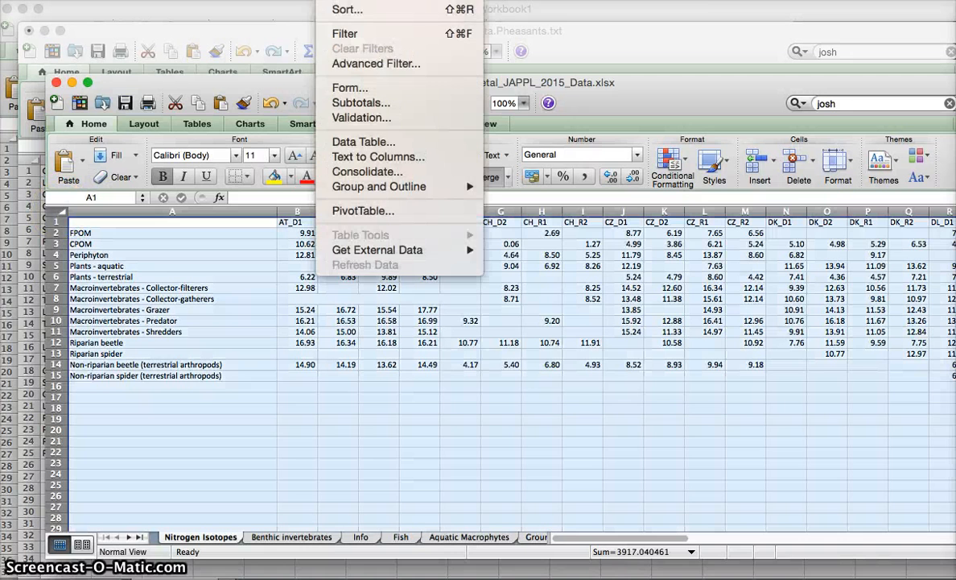
click(329, 9)
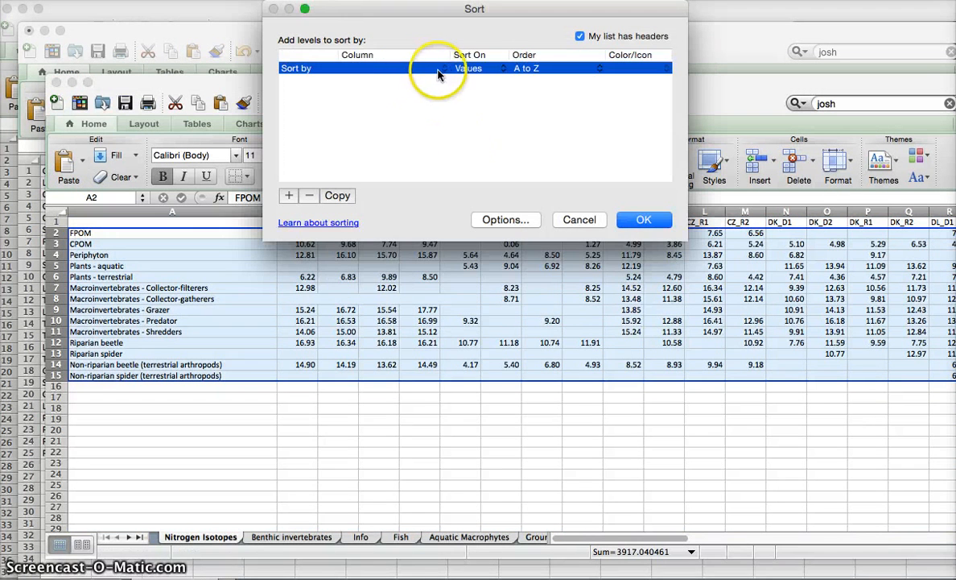
click(411, 70)
click(417, 83)
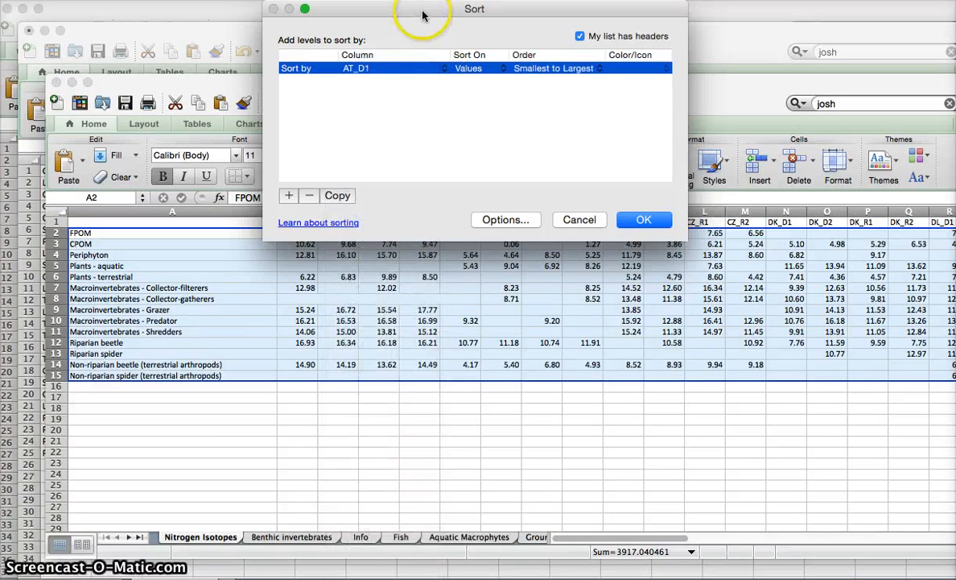
drag(426, 11, 566, 196)
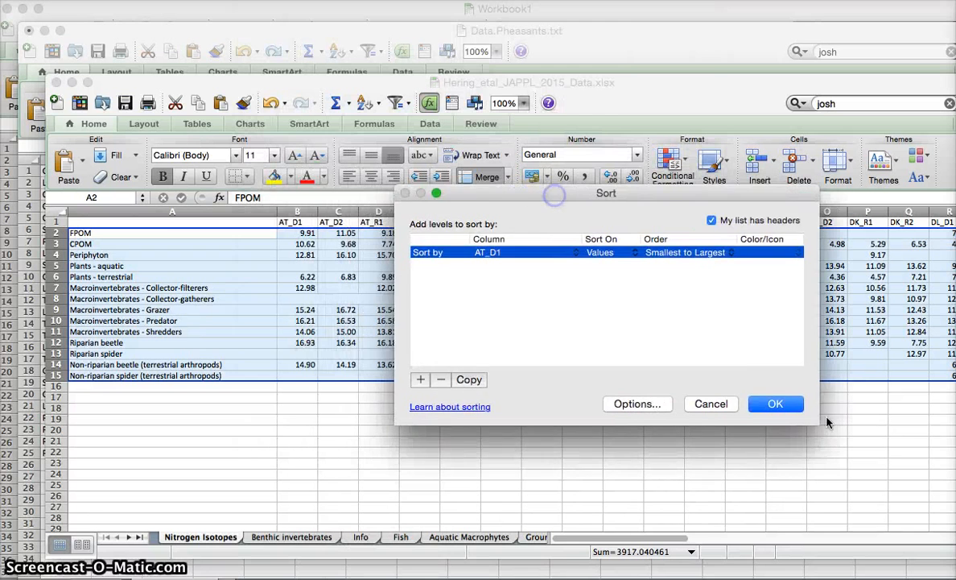
click(796, 405)
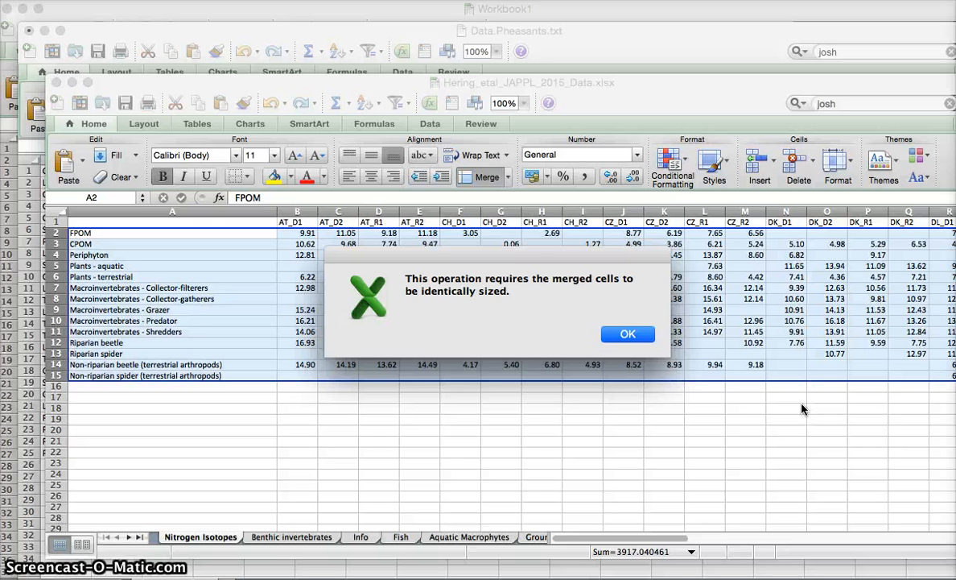
click(652, 334)
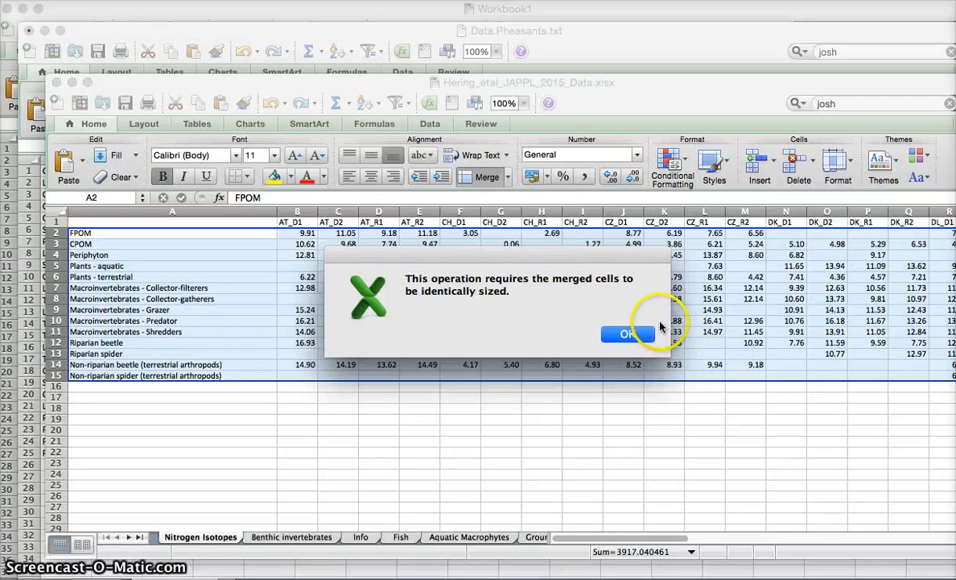
click(548, 431)
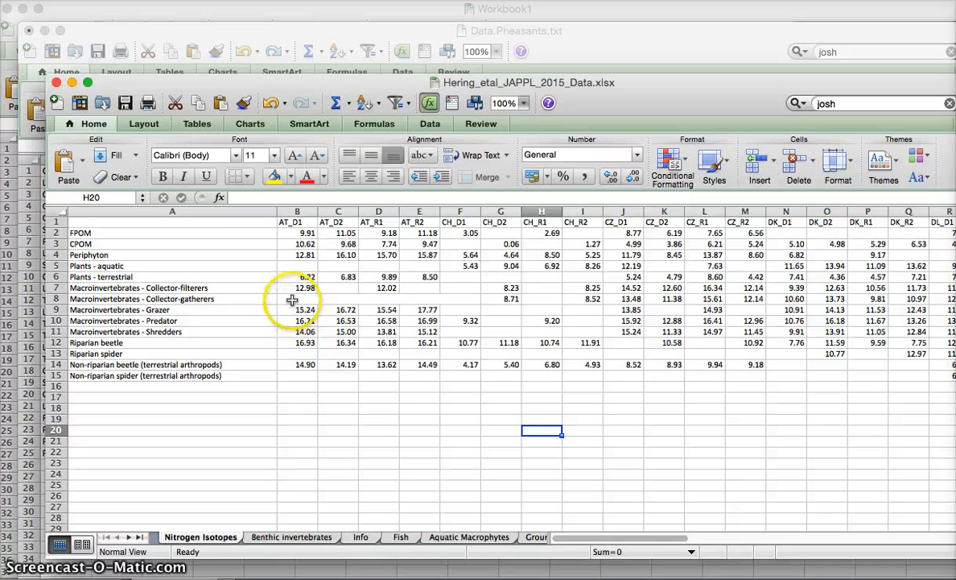
Step: Unmerge the merged cells B8 to F8 in the Macroinvertebrates - Collector-gatherers row
drag(288, 299, 382, 298)
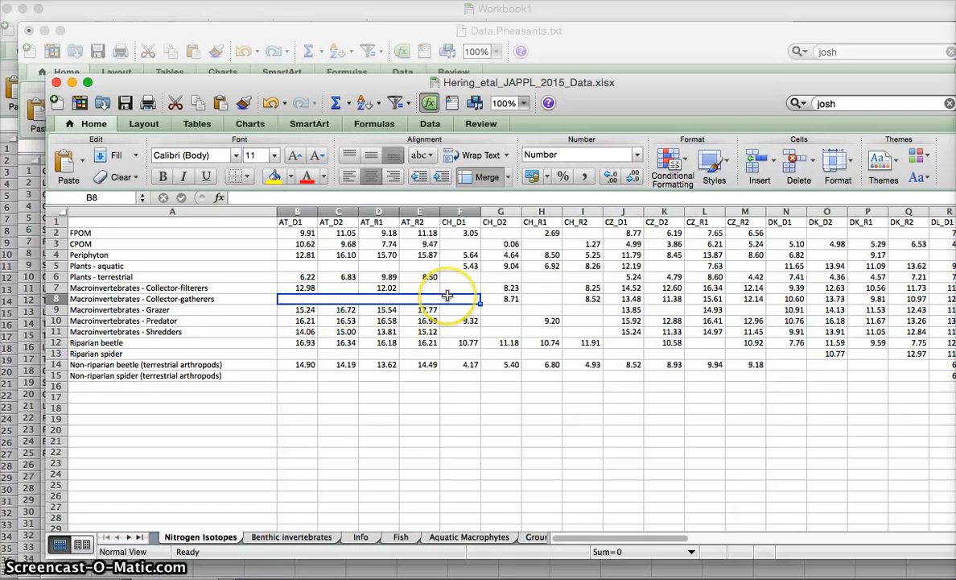
click(509, 178)
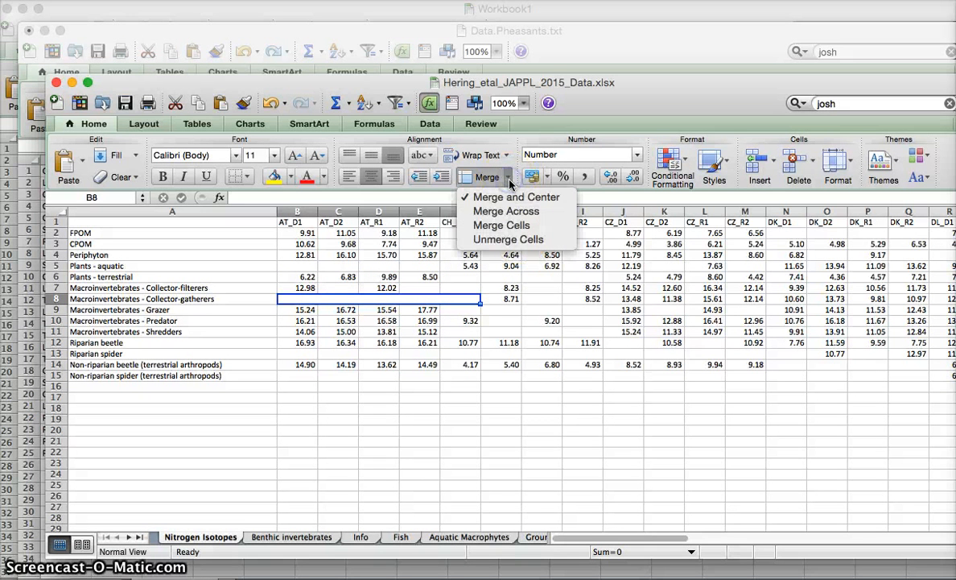
click(508, 239)
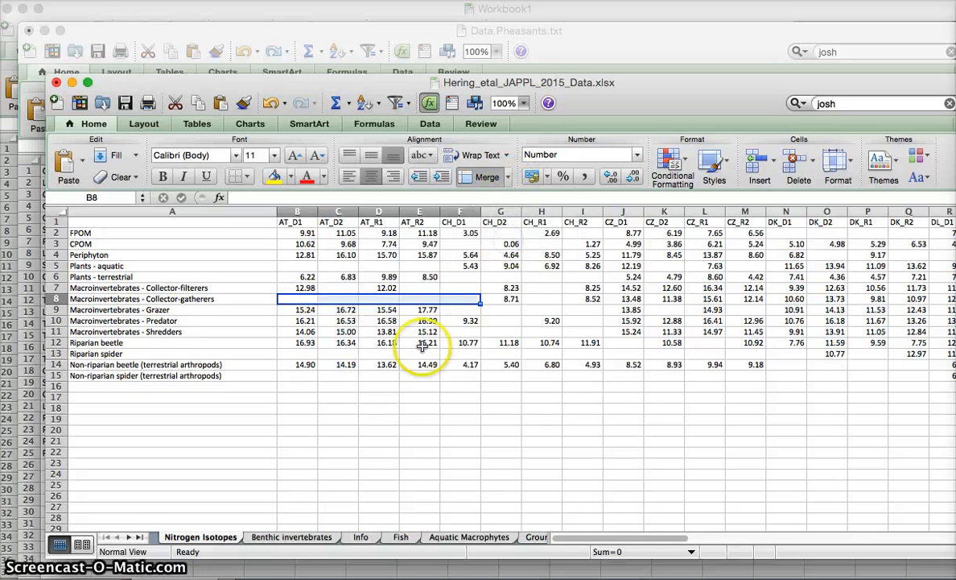
Step: Sort the whole Nitrogen Isotopes sheet by AT_D2 from smallest to largest, with headers, and deselect it
click(57, 211)
click(294, 0)
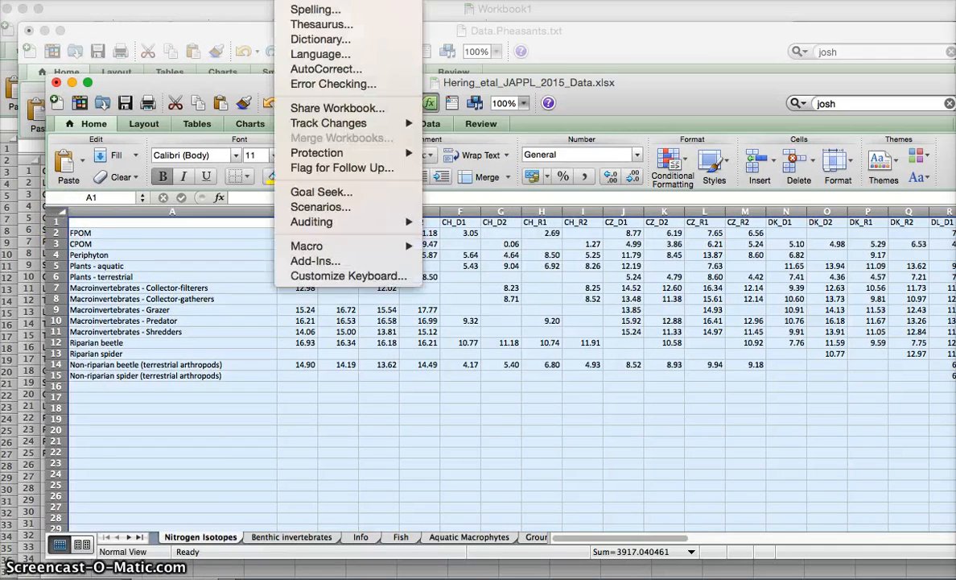
click(348, 6)
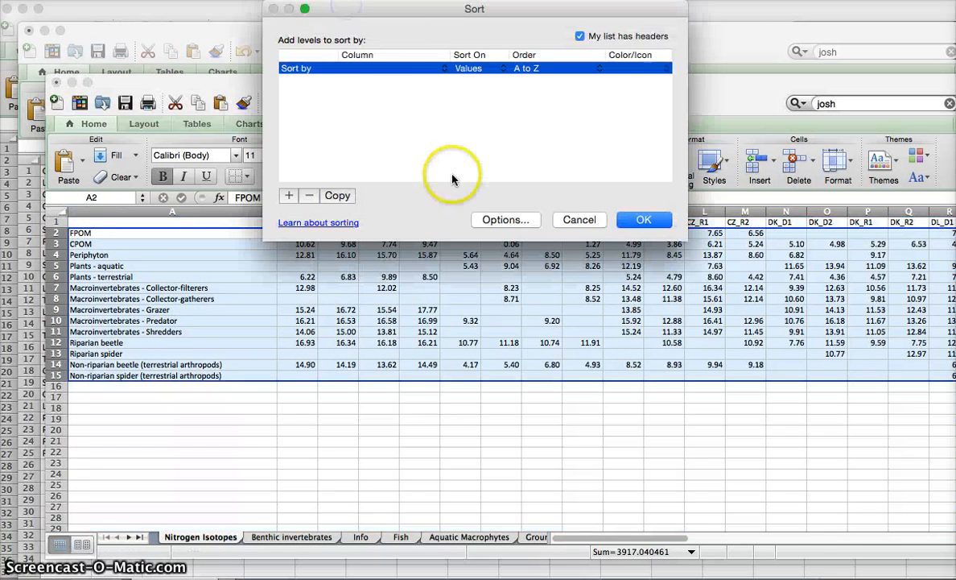
click(398, 69)
click(397, 92)
click(643, 221)
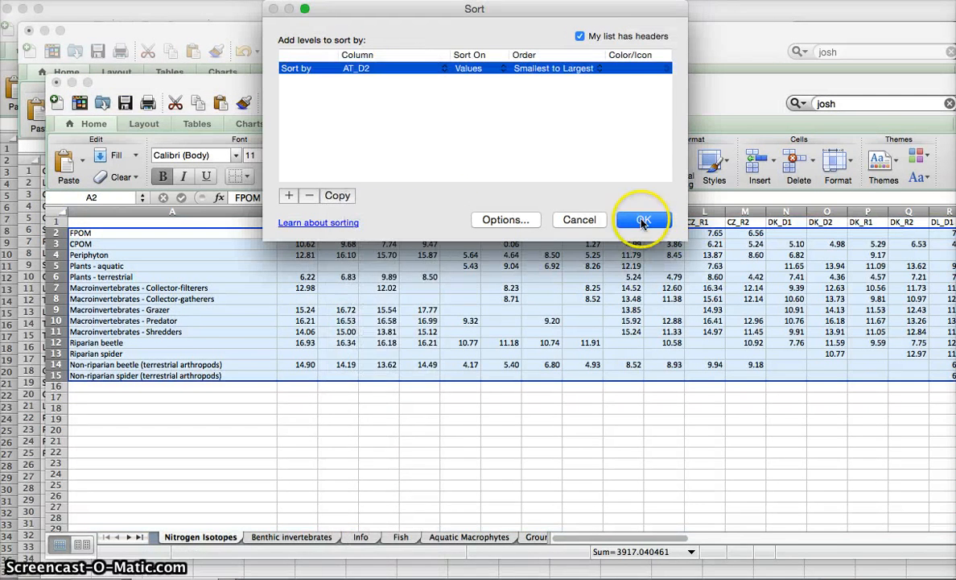
click(554, 432)
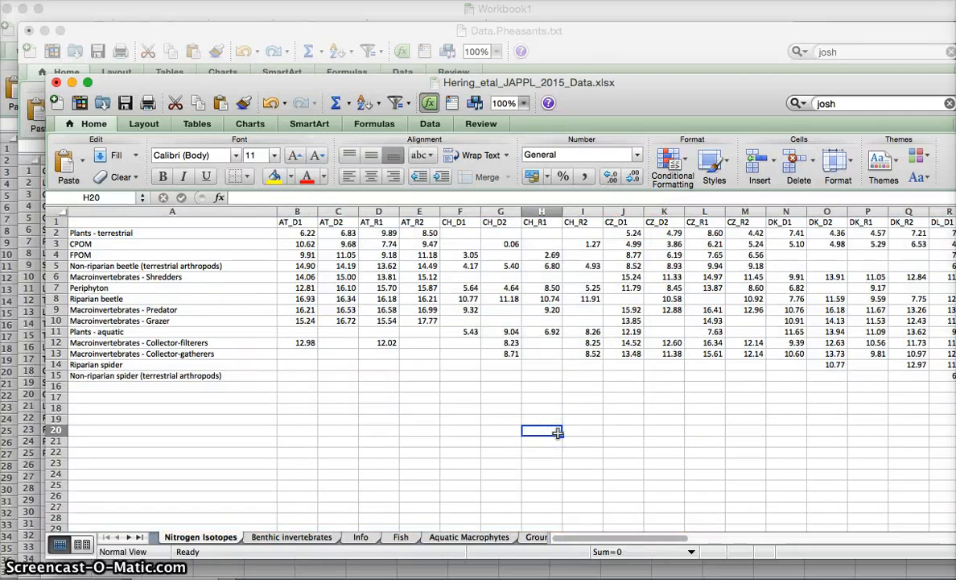
Step: Switch to the Benthic invertebrates sheet and return to the start of its data
click(268, 534)
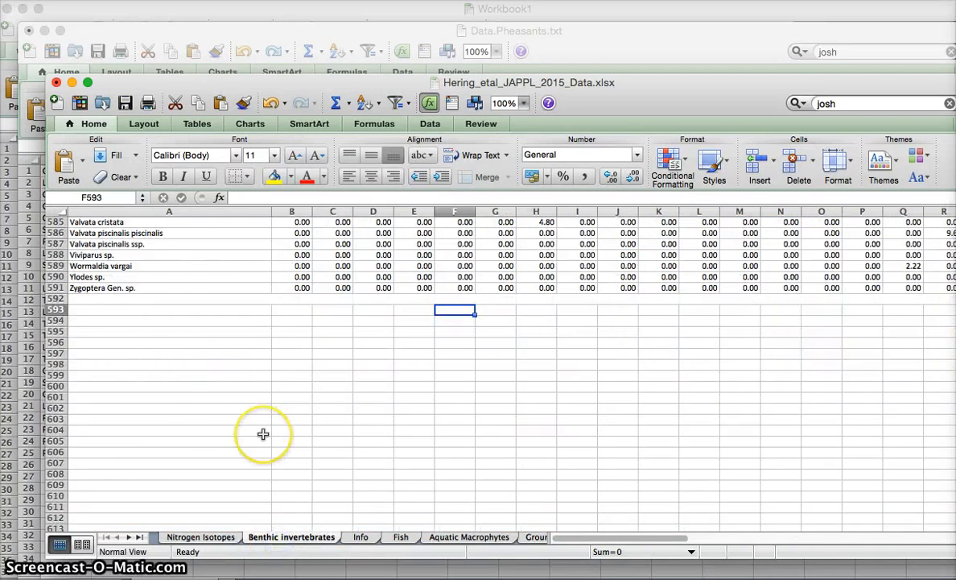
scroll(264, 434, up, 20)
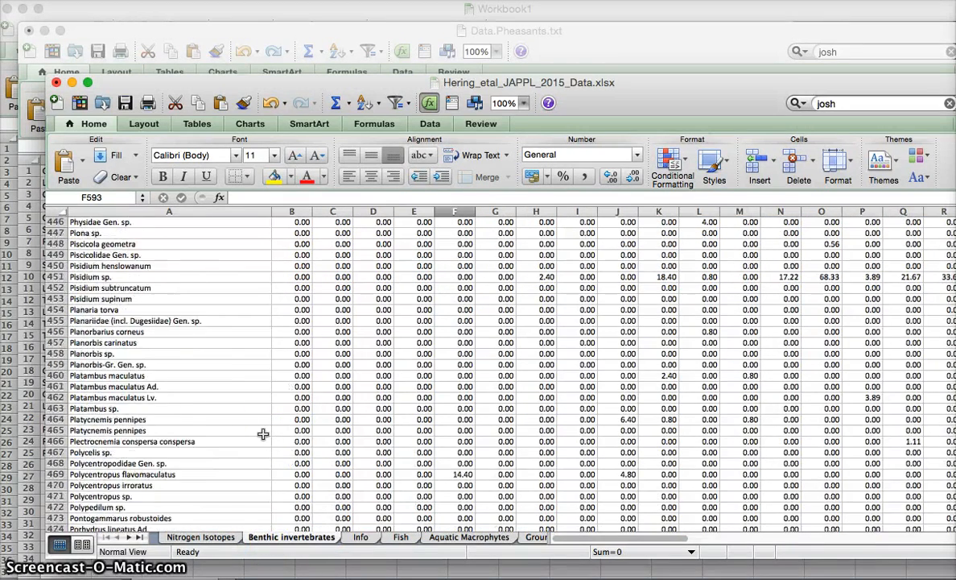
scroll(263, 434, up, 20)
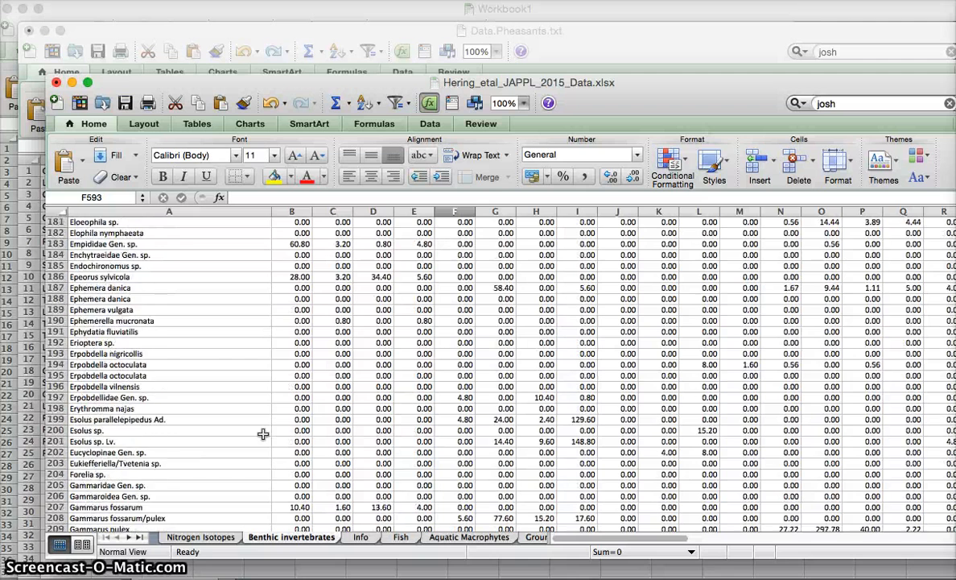
scroll(264, 434, up, 20)
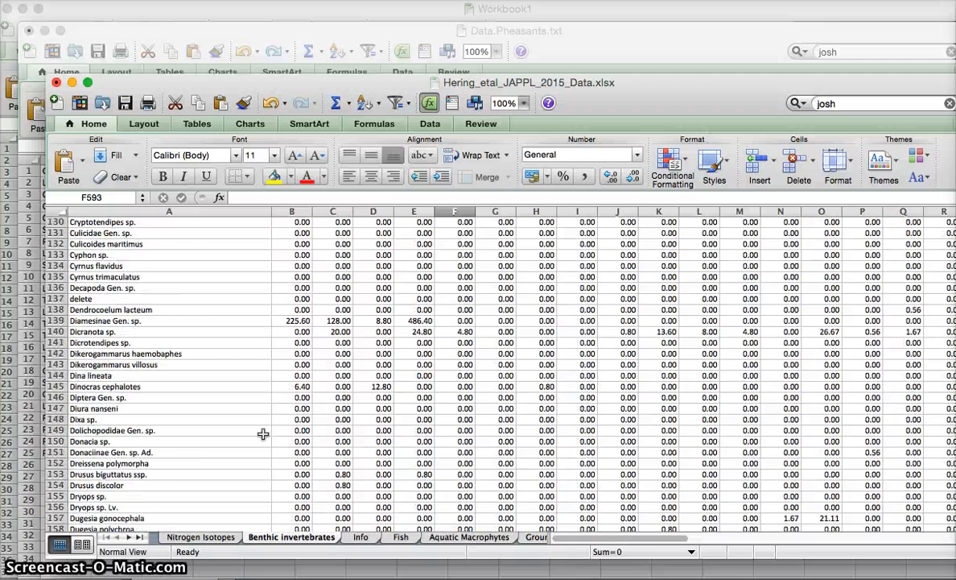
Step: Try to sort the whole Benthic invertebrates sheet without choosing a sort column, and deselect it
click(53, 211)
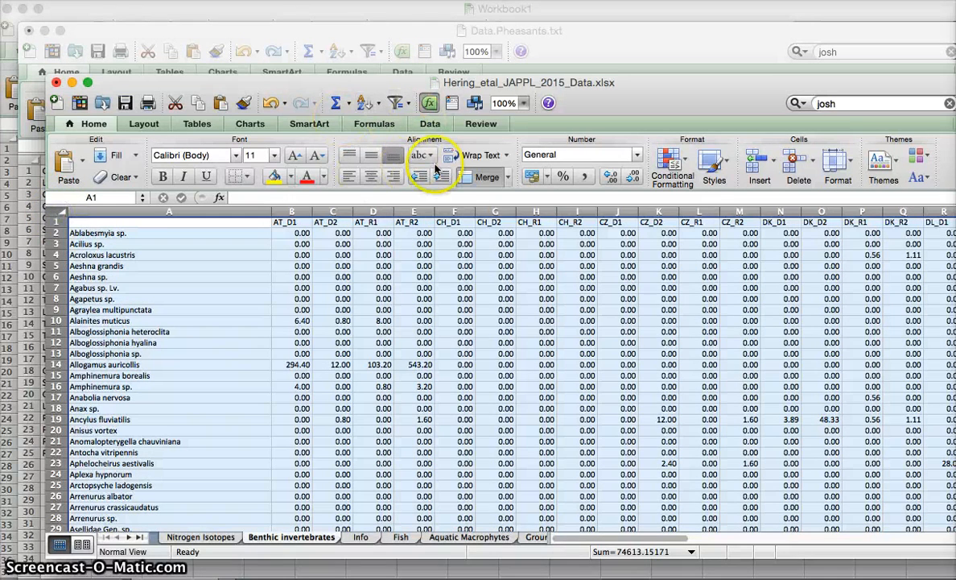
click(329, 0)
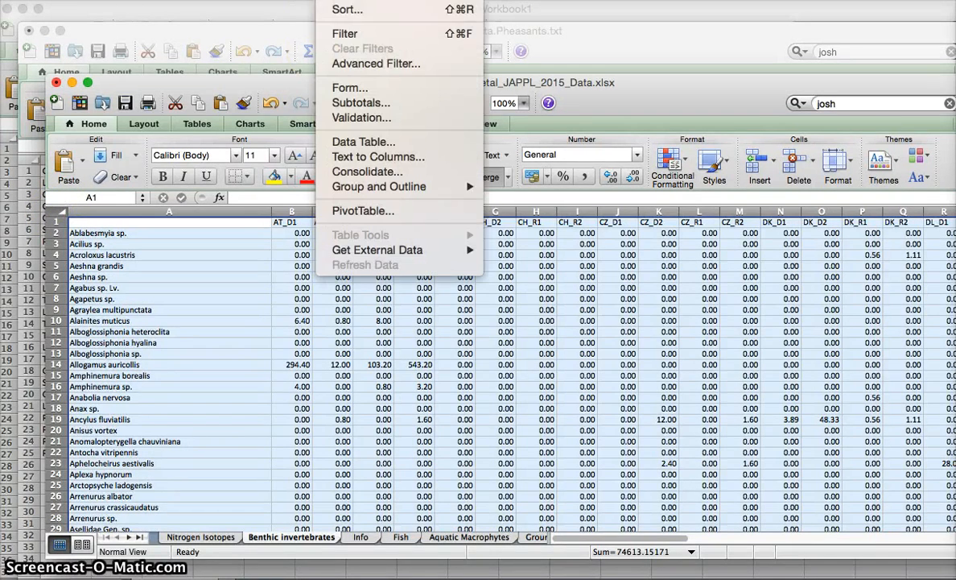
click(347, 8)
click(647, 216)
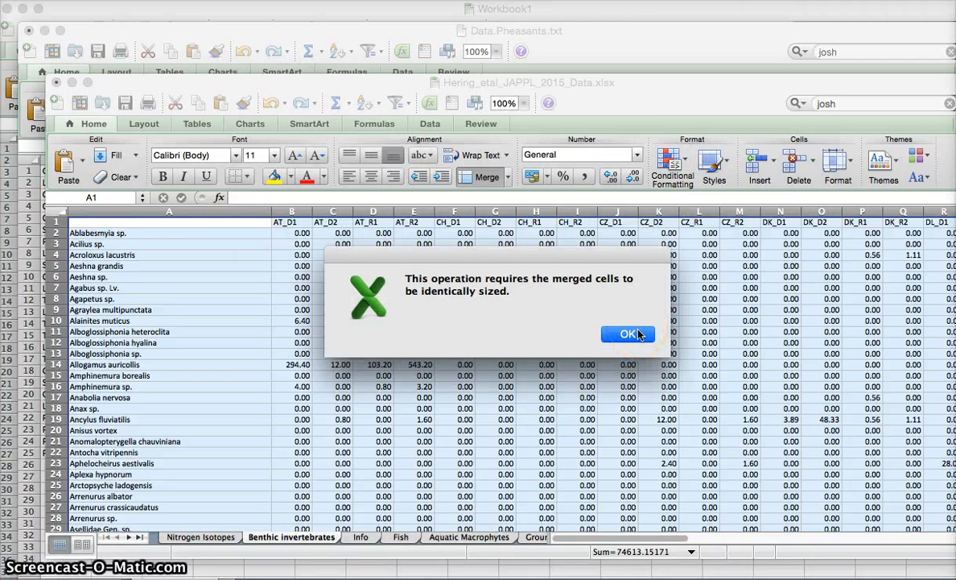
click(628, 334)
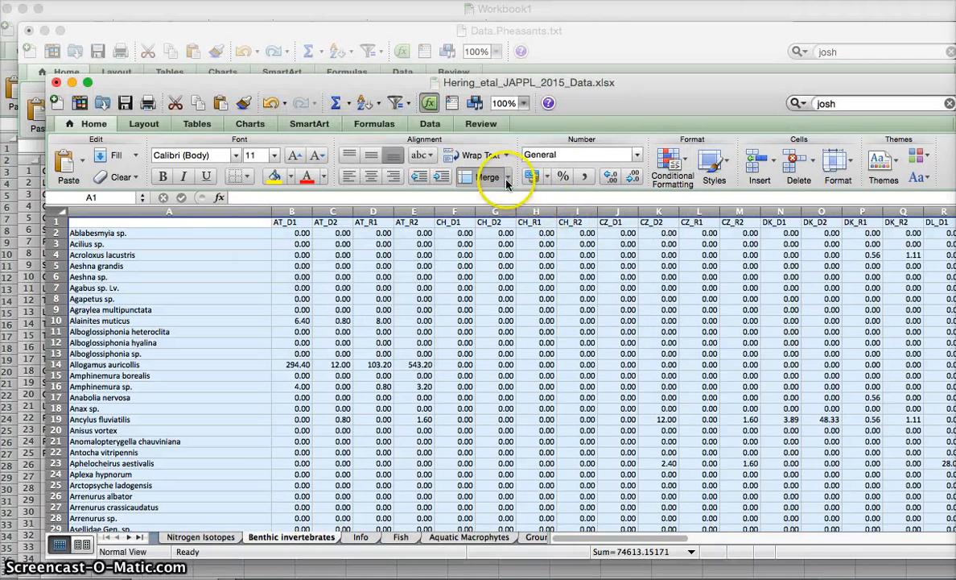
click(128, 265)
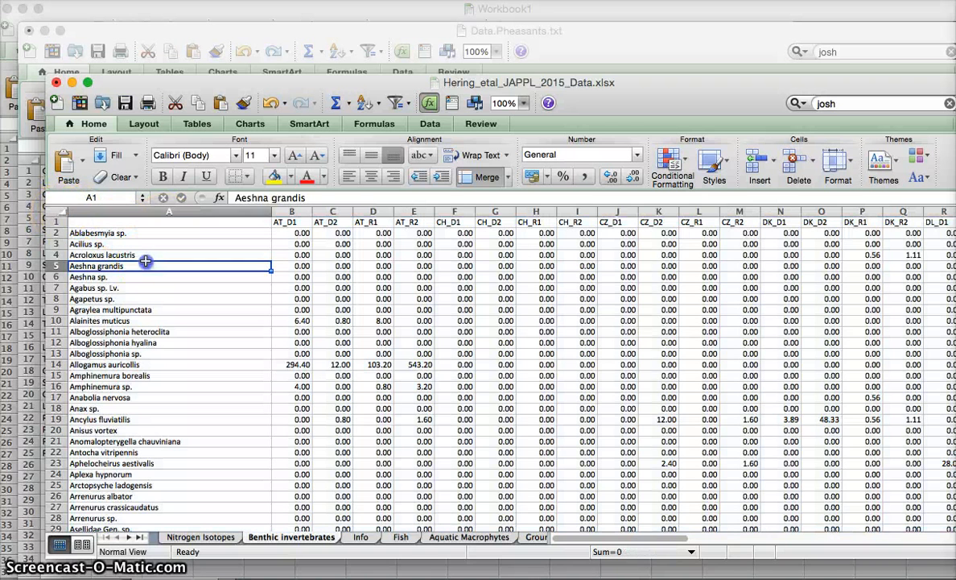
Step: Unmerge all cells in the Benthic invertebrates sheet and deselect them
click(57, 210)
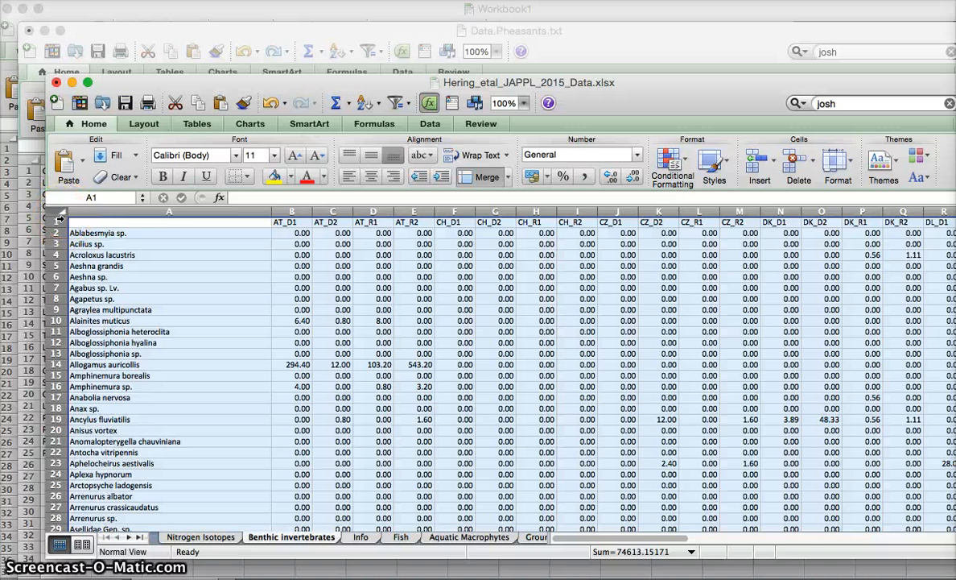
click(59, 211)
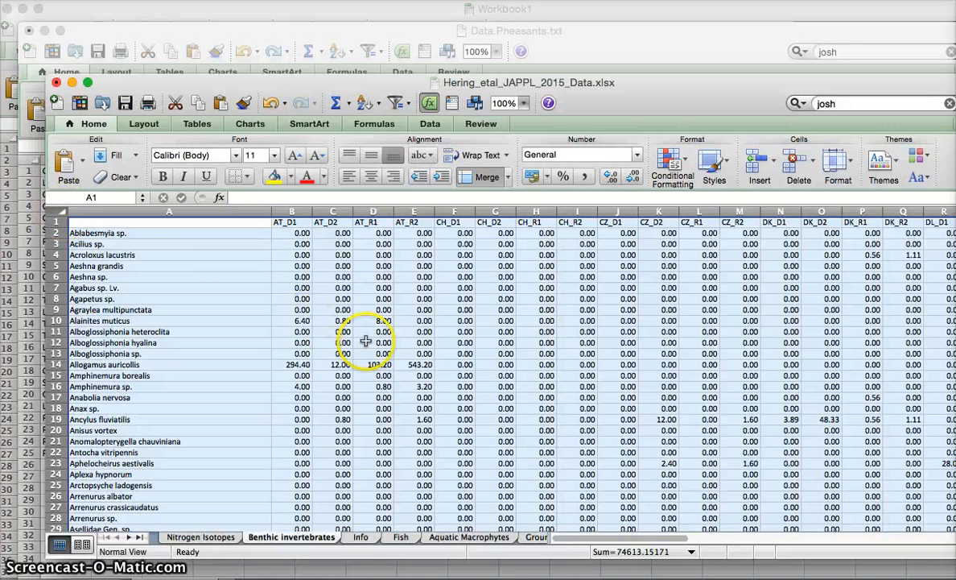
click(508, 176)
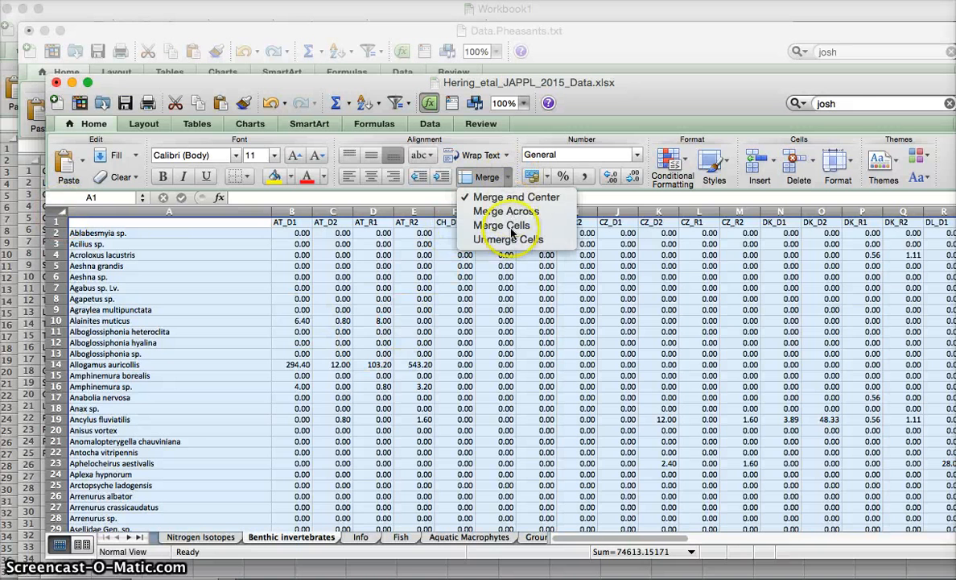
click(511, 240)
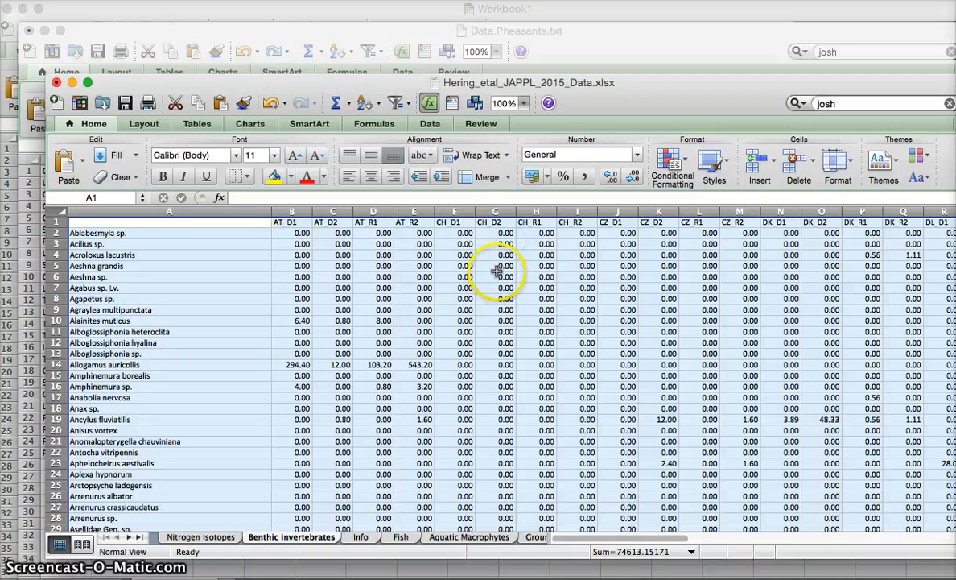
click(496, 277)
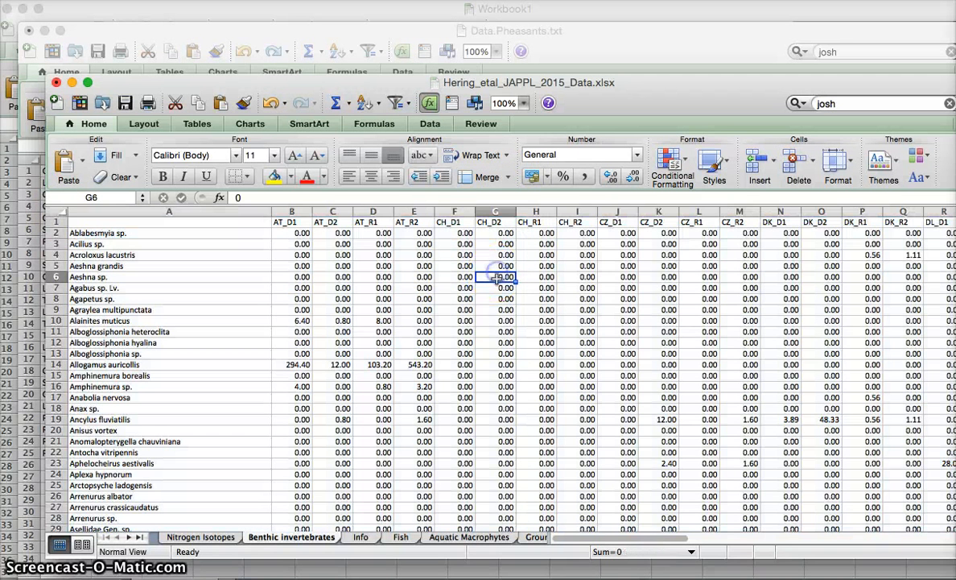
Step: Sort the entire unmerged Benthic invertebrates sheet with the sort settings as offered, and undo that sort
click(60, 210)
click(330, 2)
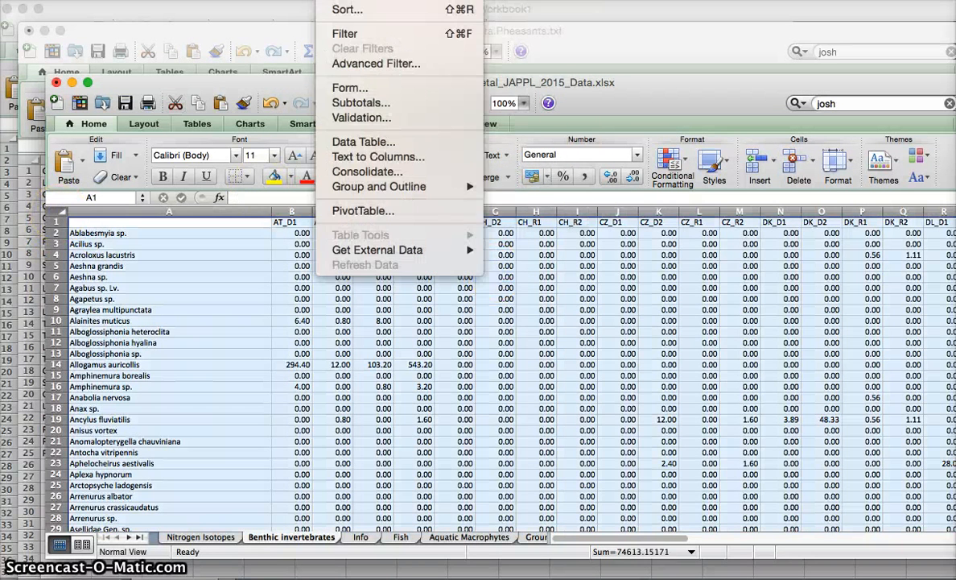
click(334, 9)
click(643, 220)
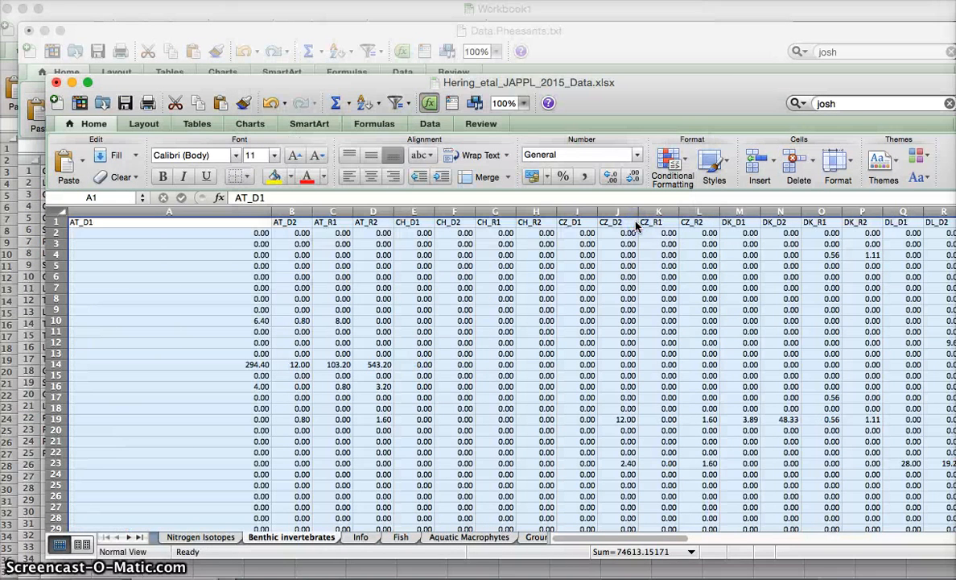
click(478, 356)
key(super+z)
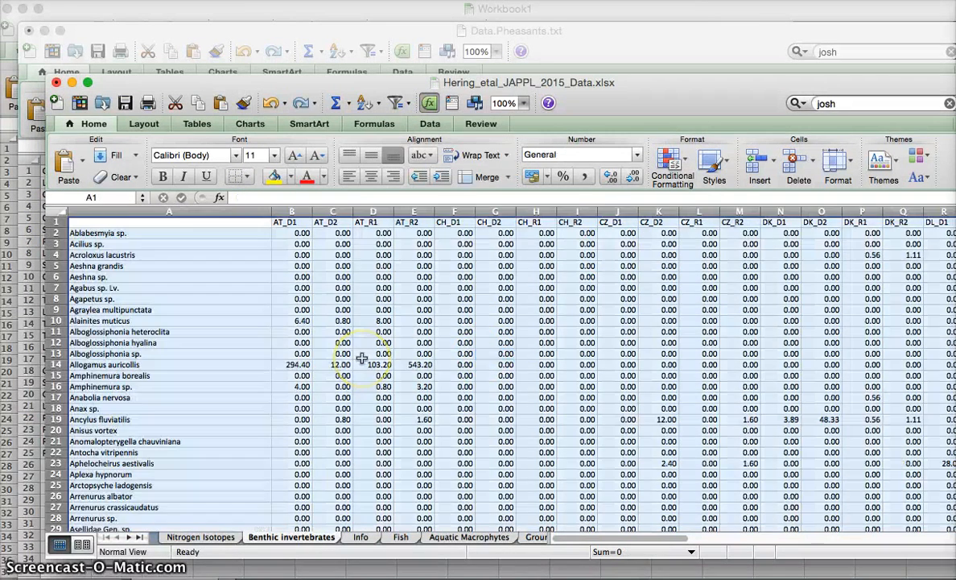
Step: Close Hering_etal_JAPPL_2015_Data.xlsx without saving and select the empty male spur length cell for Syrmaticus mikado in the pheasant table
click(56, 82)
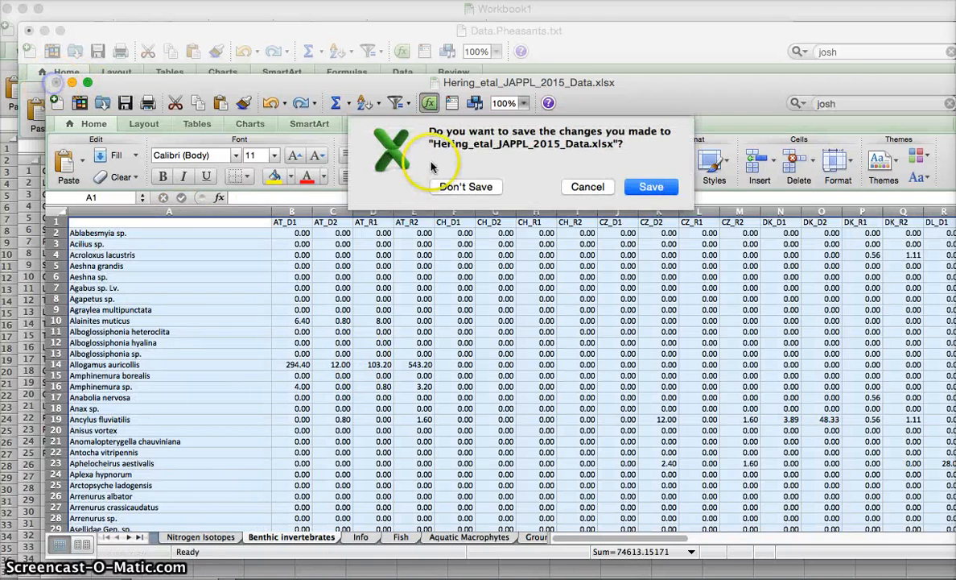
click(477, 185)
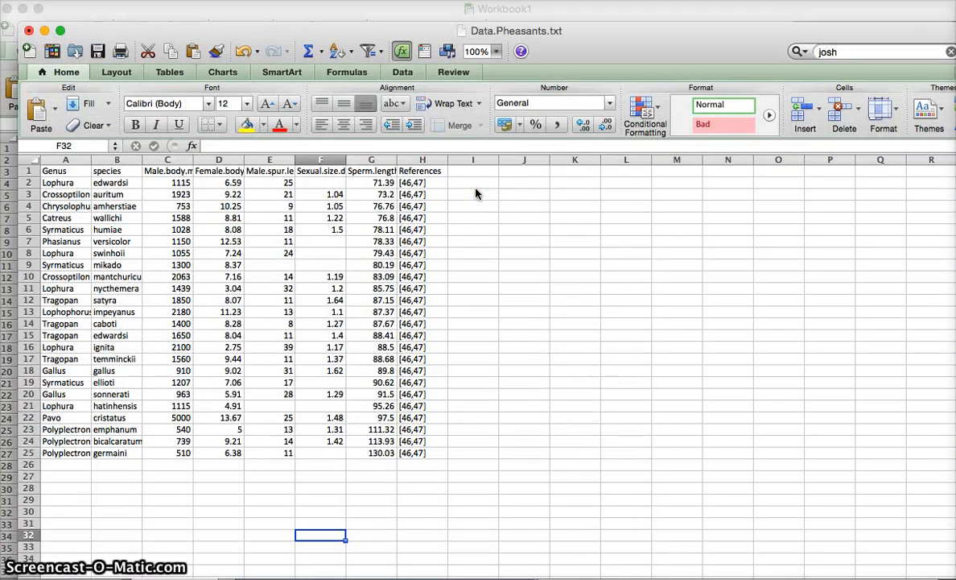
click(457, 298)
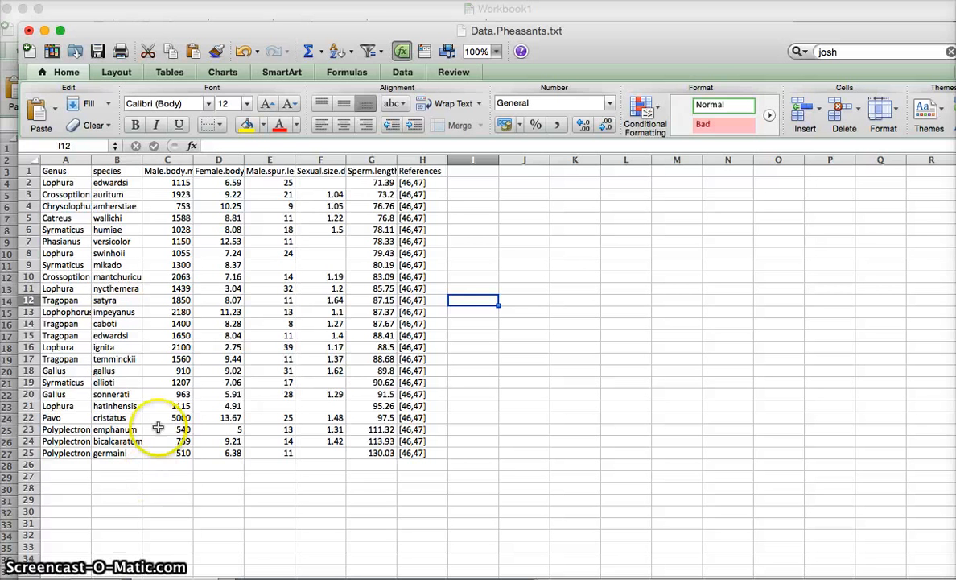
click(288, 264)
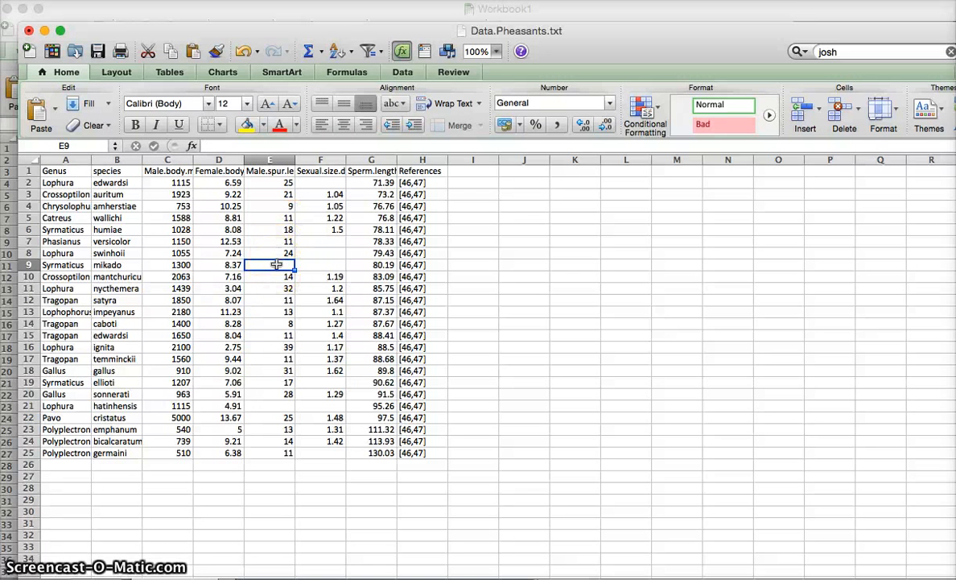
Step: Examine the empty value in the Lophura hatinhensis row and the repeated Polyplectron genus and edwardsi species names
click(321, 408)
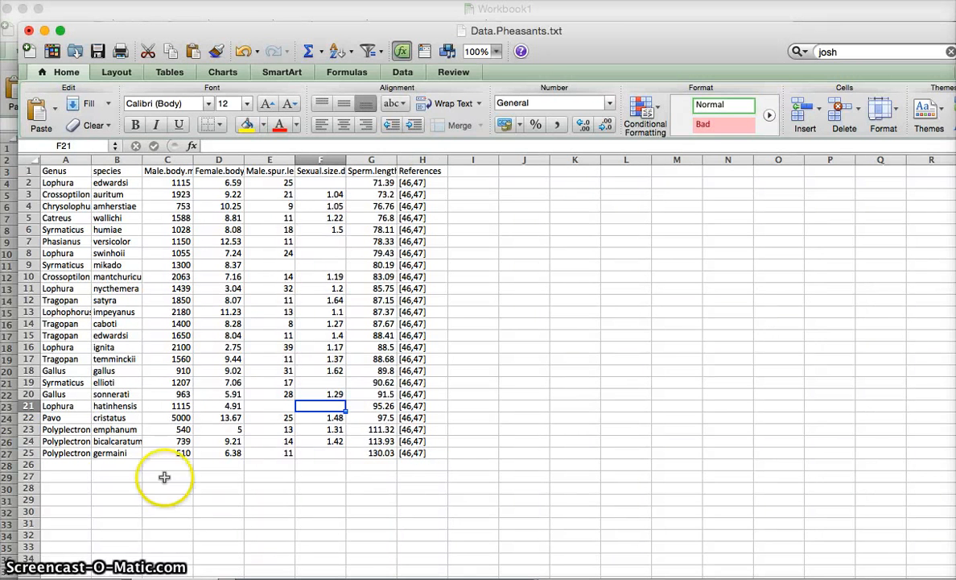
drag(49, 429, 70, 453)
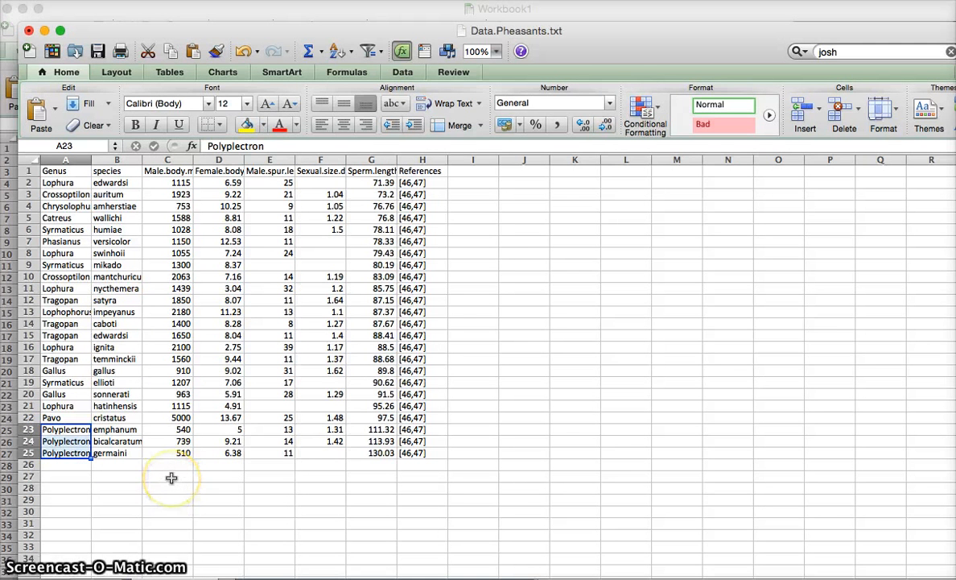
click(110, 182)
click(110, 335)
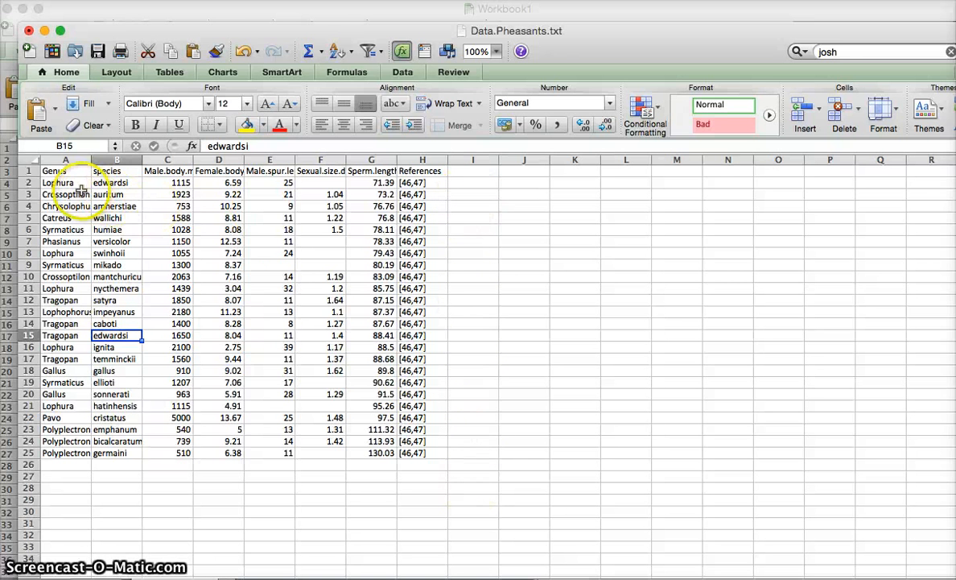
Step: Insert a new column before the Genus column and head it SciName
click(66, 160)
click(249, 0)
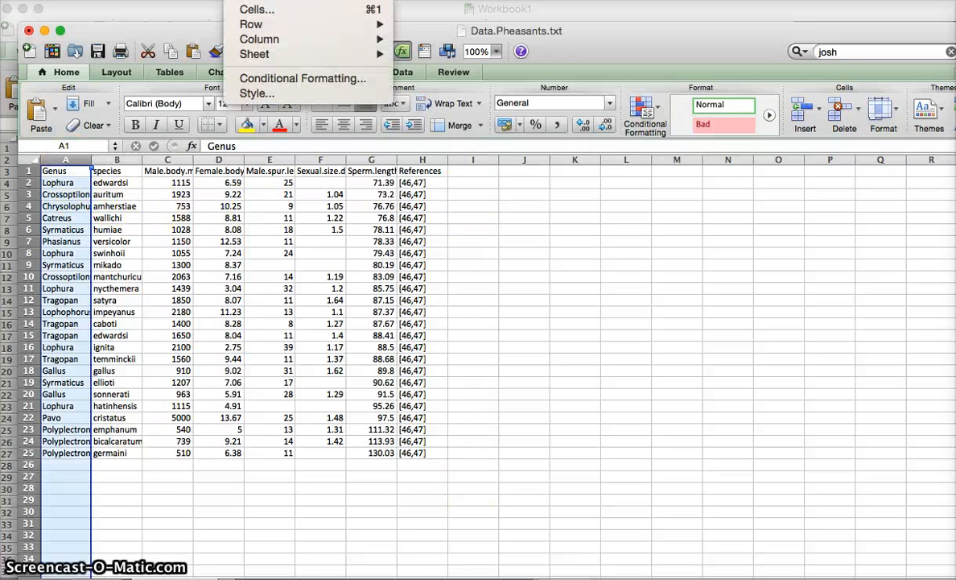
mouse_move(203, 0)
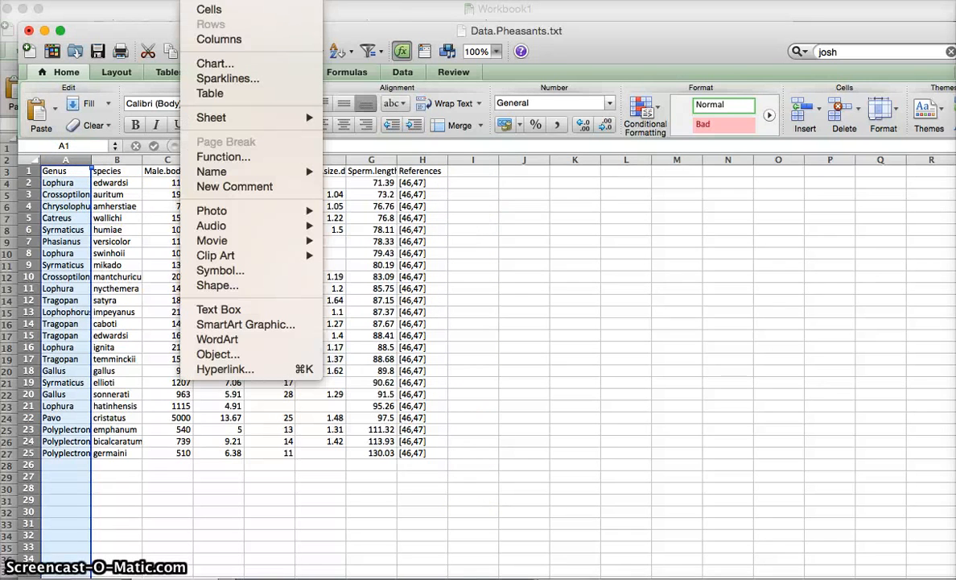
click(215, 41)
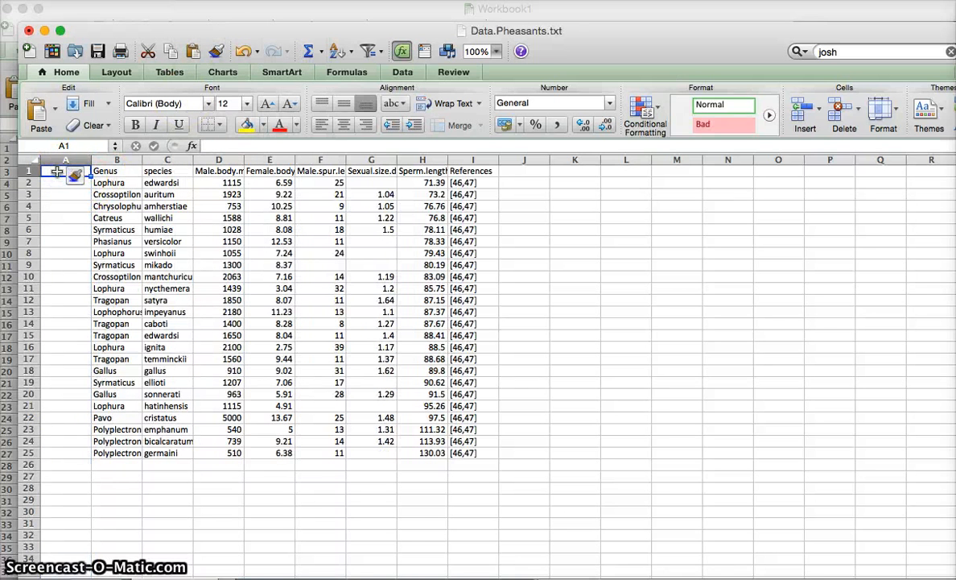
click(57, 171)
text(SciName)
key(Return)
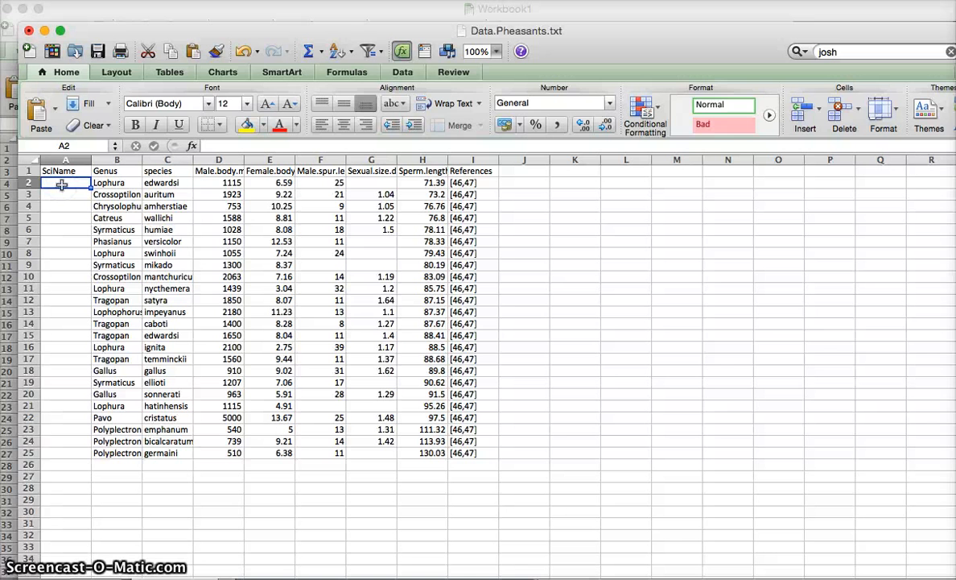
Step: Join the first row's genus and species in A2 with =CONCATENATE(B2,C2) and widen the SciName column to fit the result
text(=)
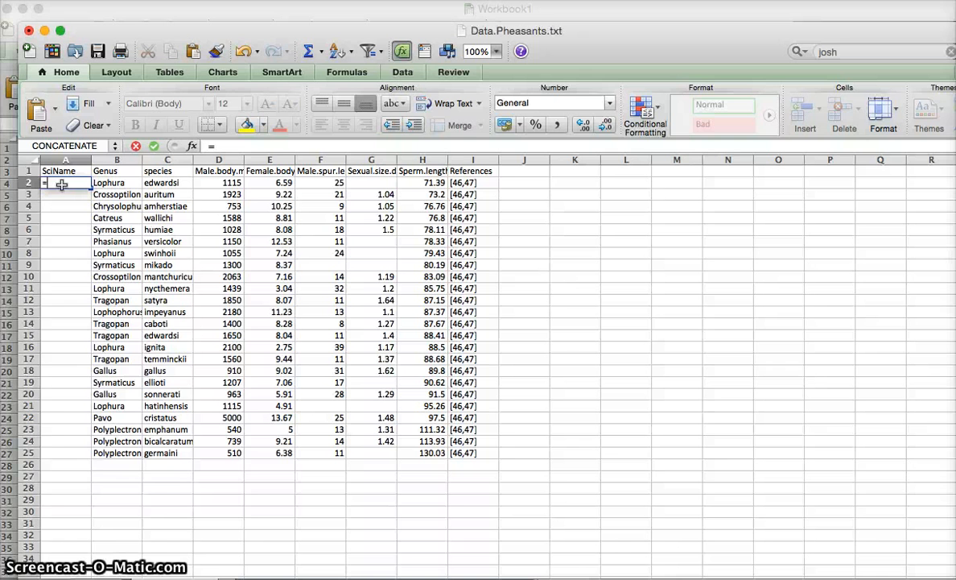
text(conca)
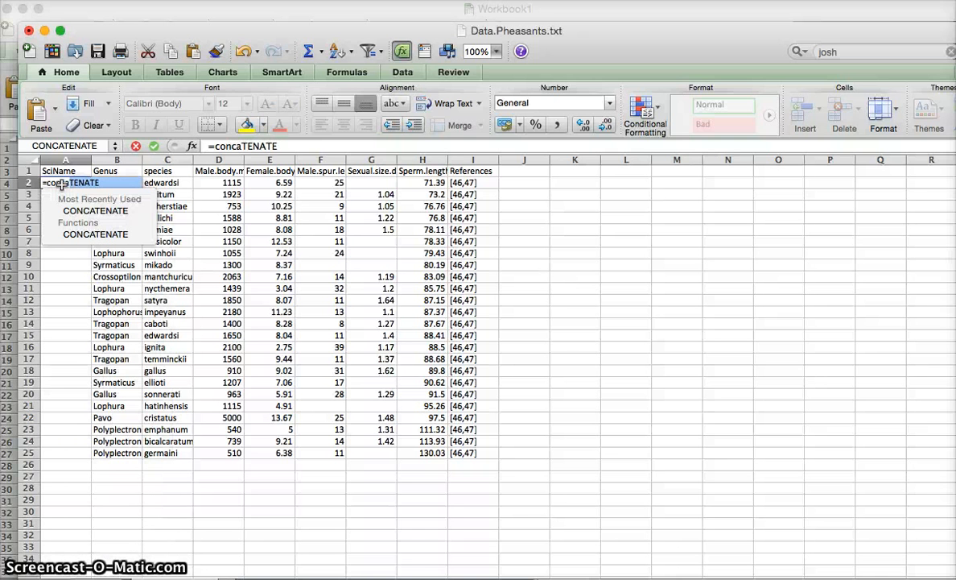
double_click(128, 211)
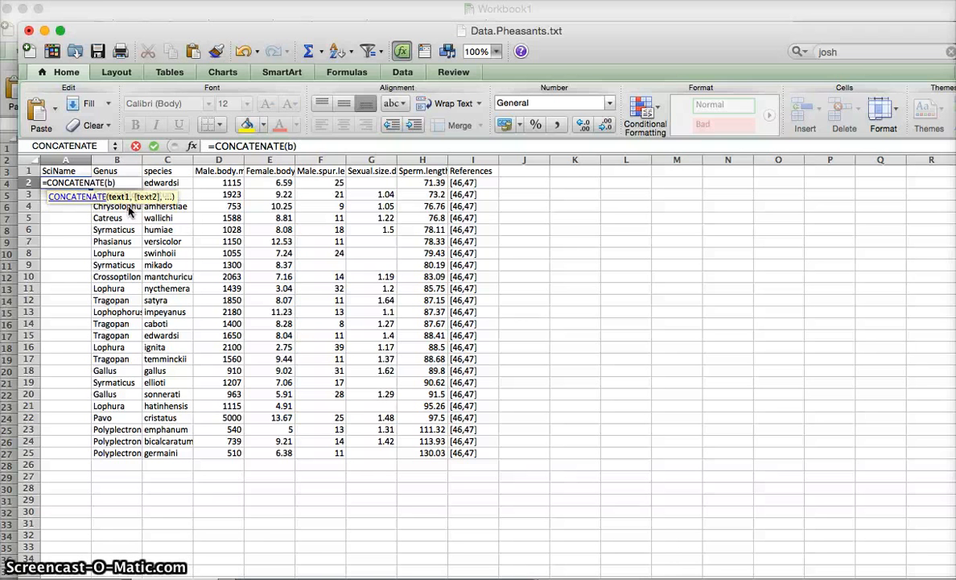
text(2,)
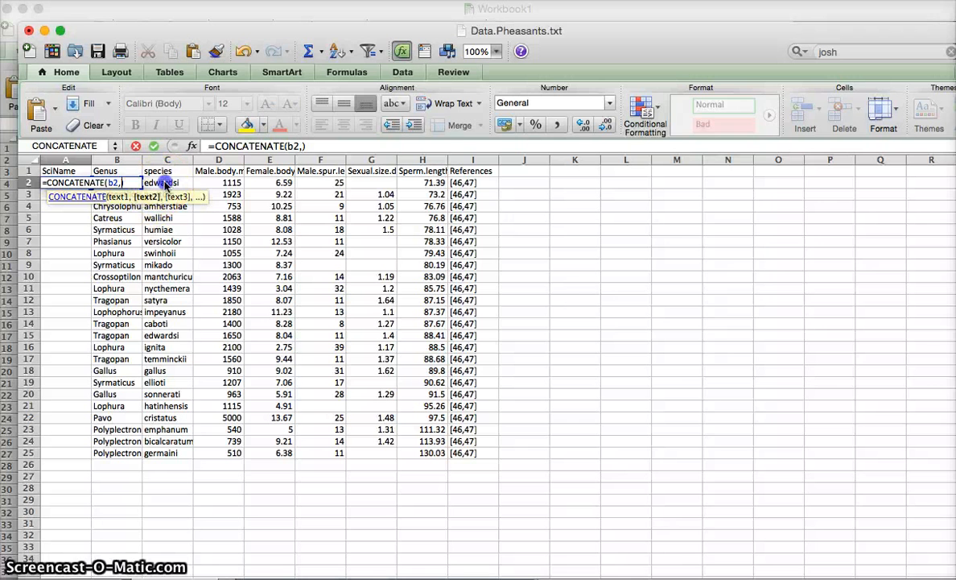
click(165, 184)
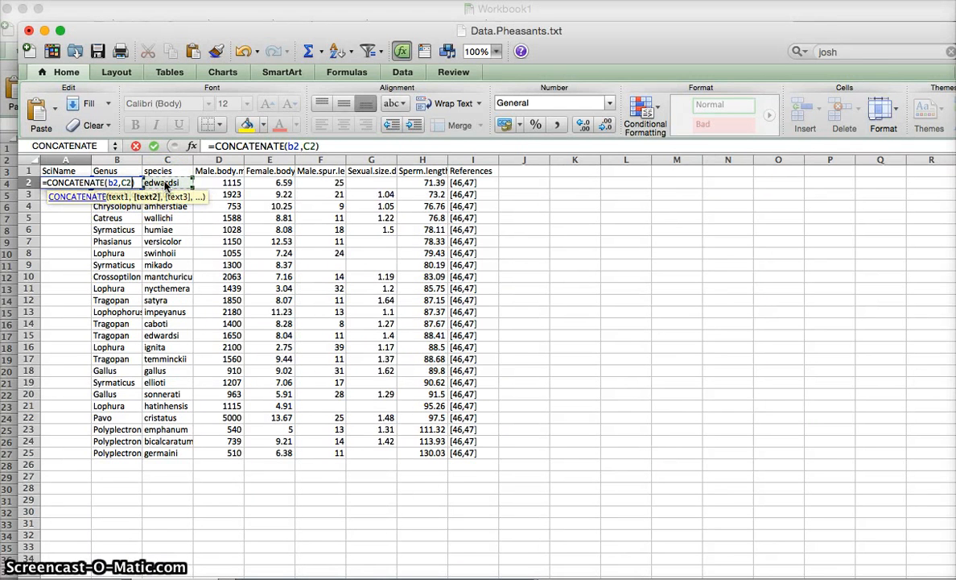
key(Return)
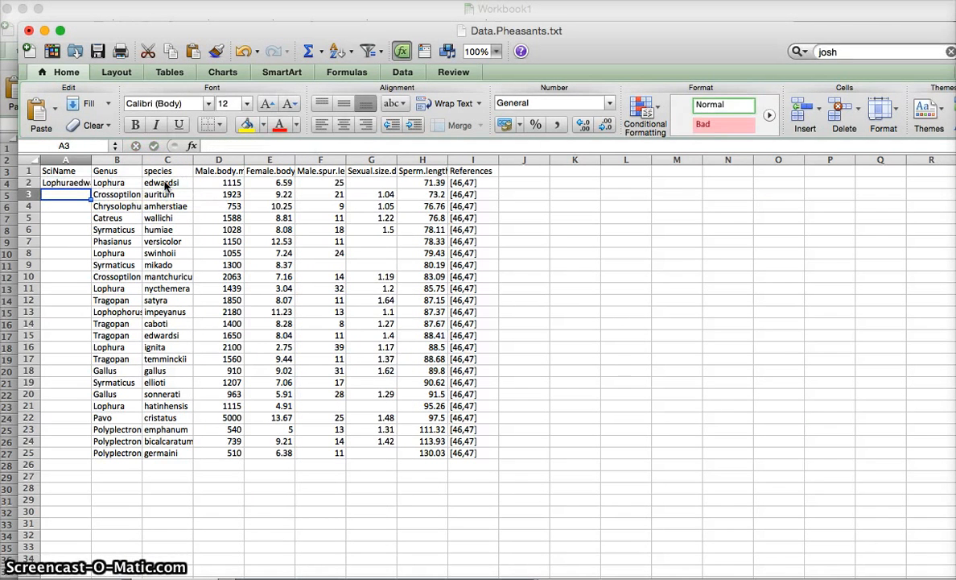
drag(91, 160, 111, 161)
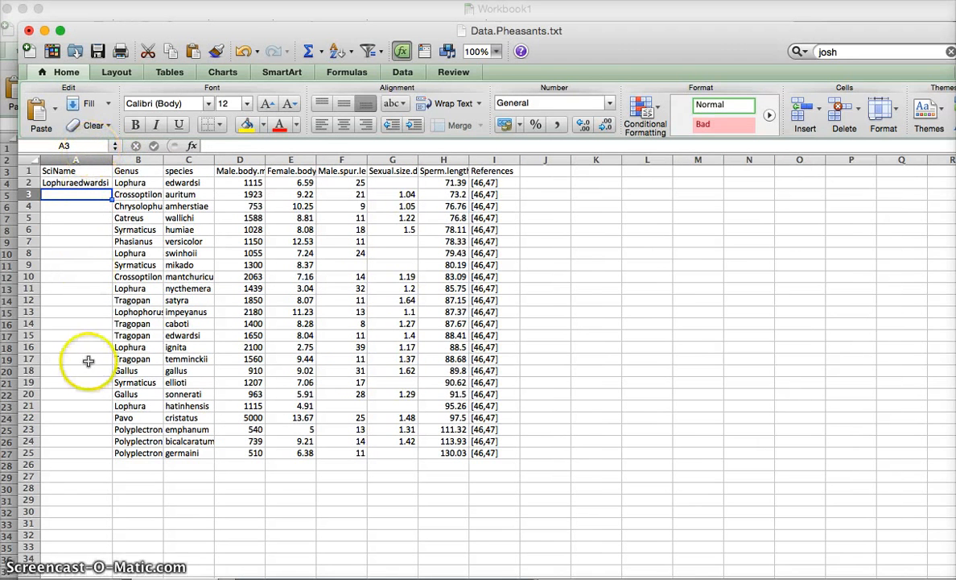
Step: Edit the A2 formula to =CONCATENATE(B2," ",C2) so a space separates genus and species
click(102, 183)
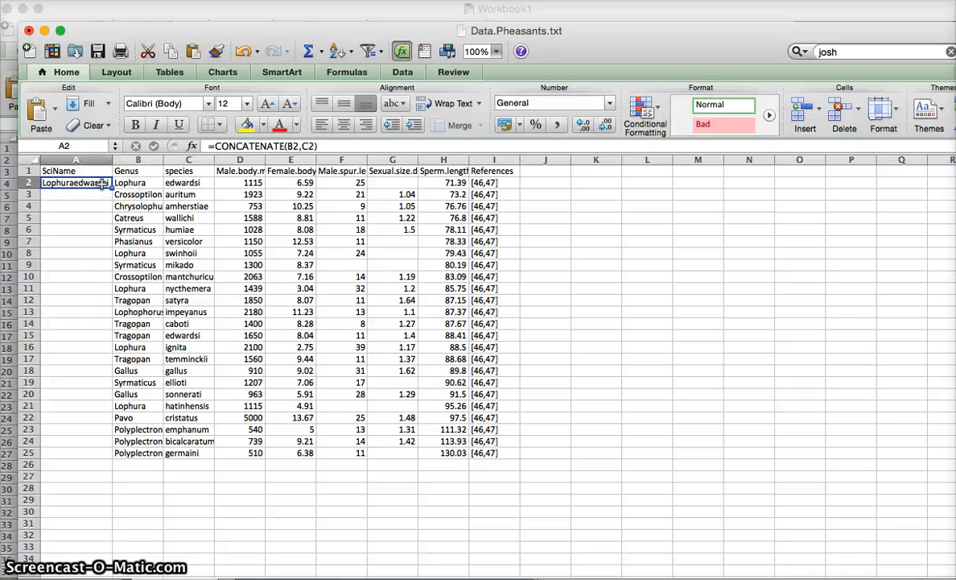
click(304, 146)
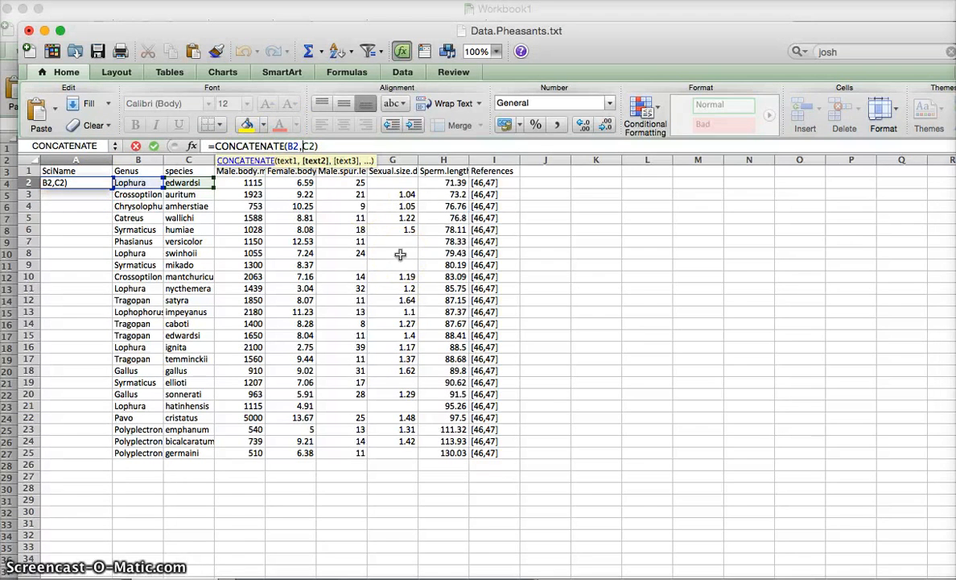
text(")
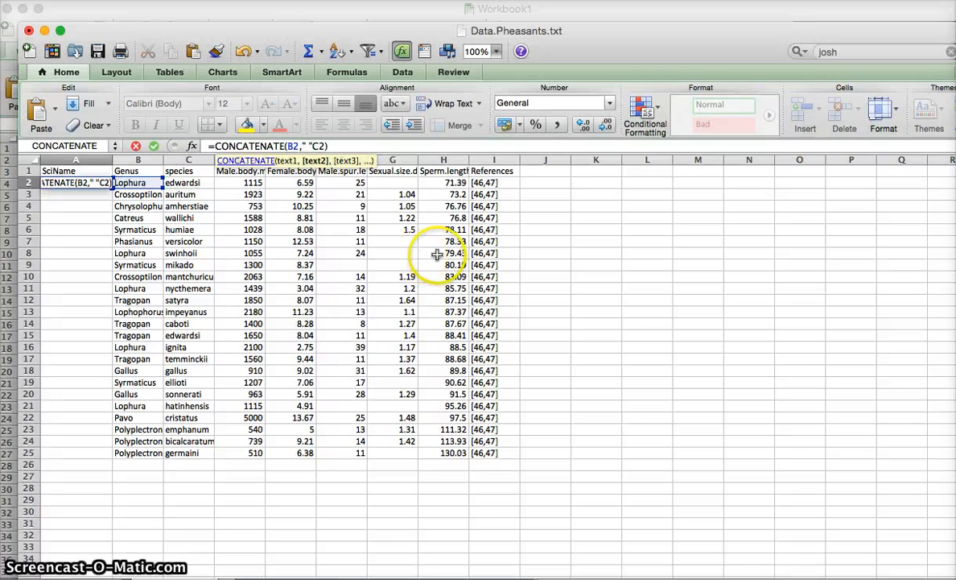
text(,C2))
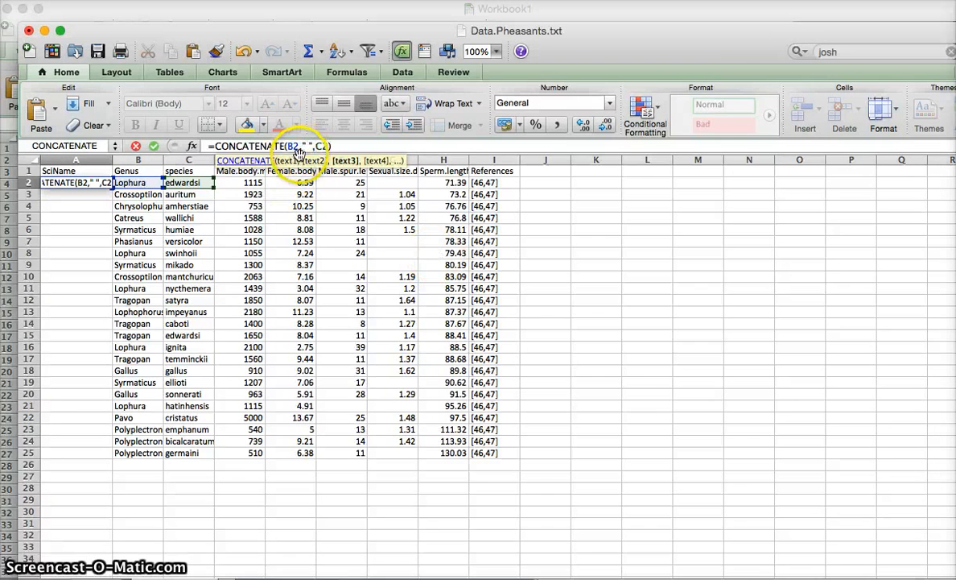
click(297, 148)
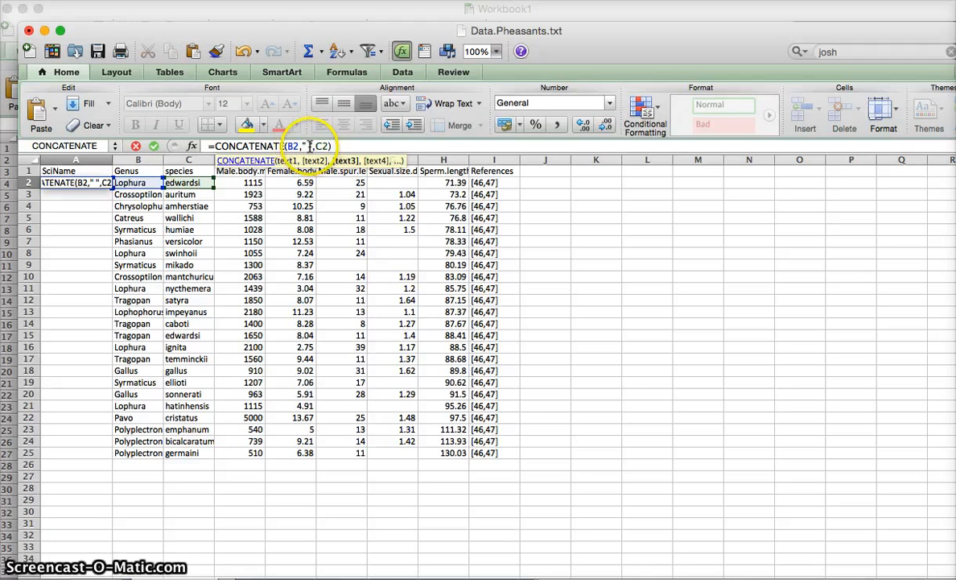
click(315, 146)
text(,)
key(Return)
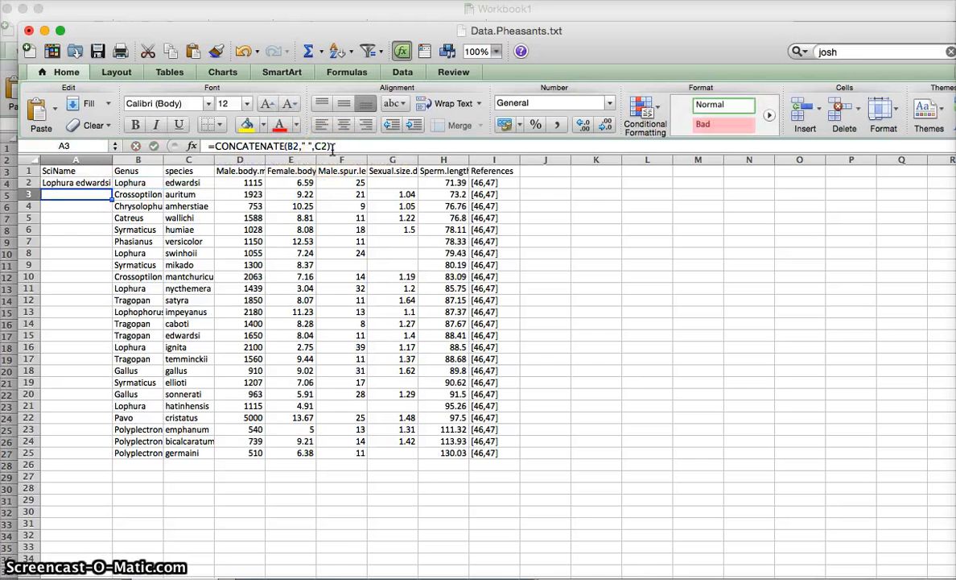
Step: Change the separator in the A2 formula to an underscore, "_", and fit the SciName column's width to its contents
key(Up)
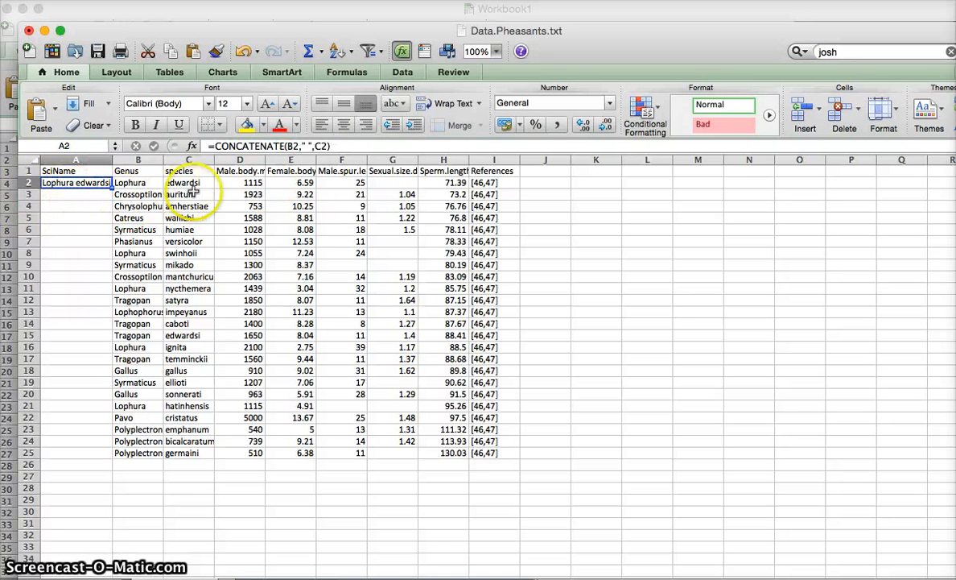
click(309, 146)
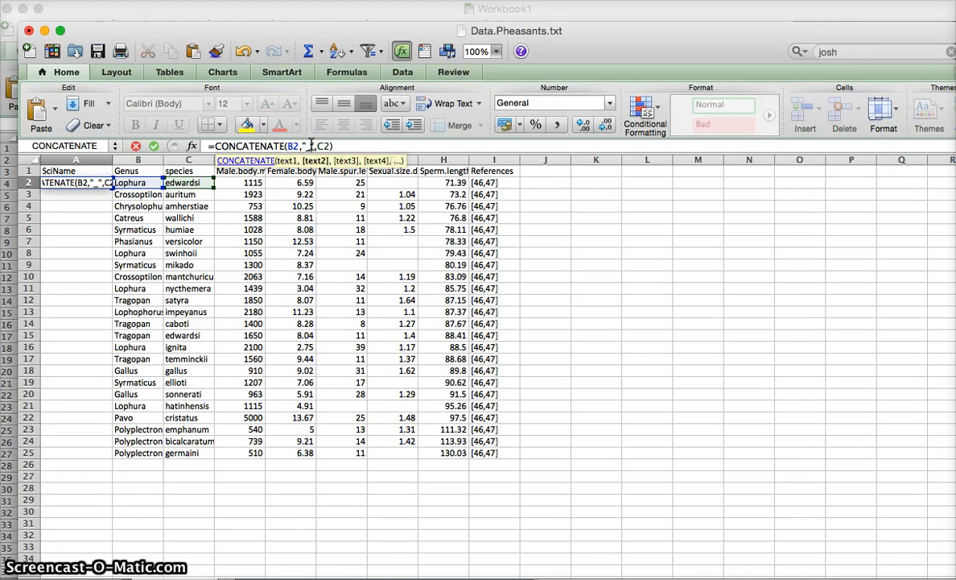
key(Return)
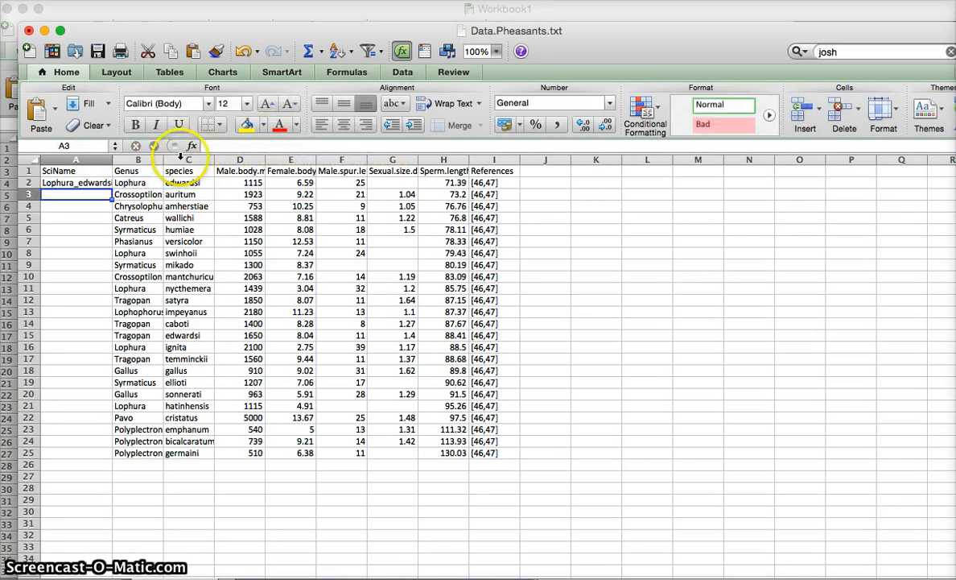
double_click(113, 160)
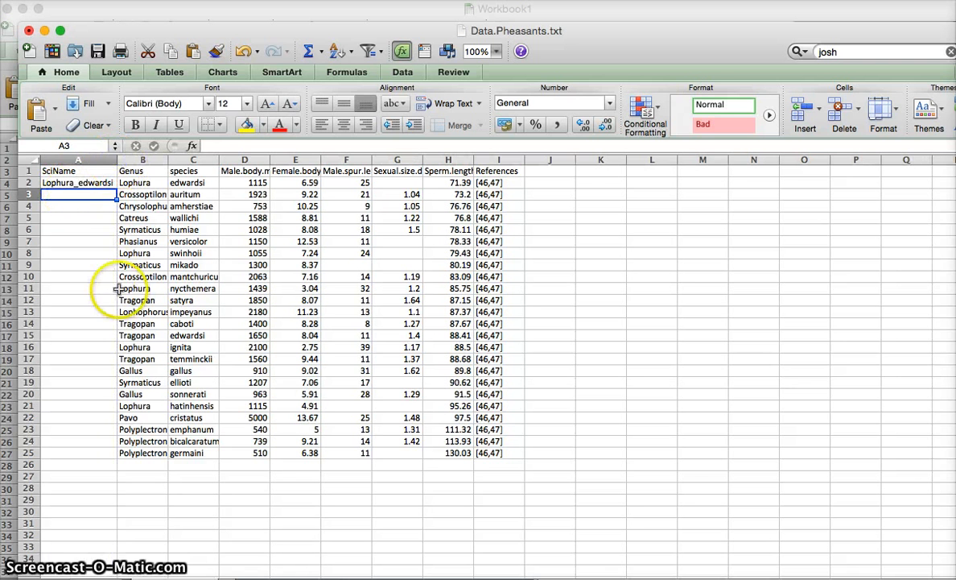
Step: Fill the A2 formula down through A25 and fit the SciName column's width to the full names
click(79, 183)
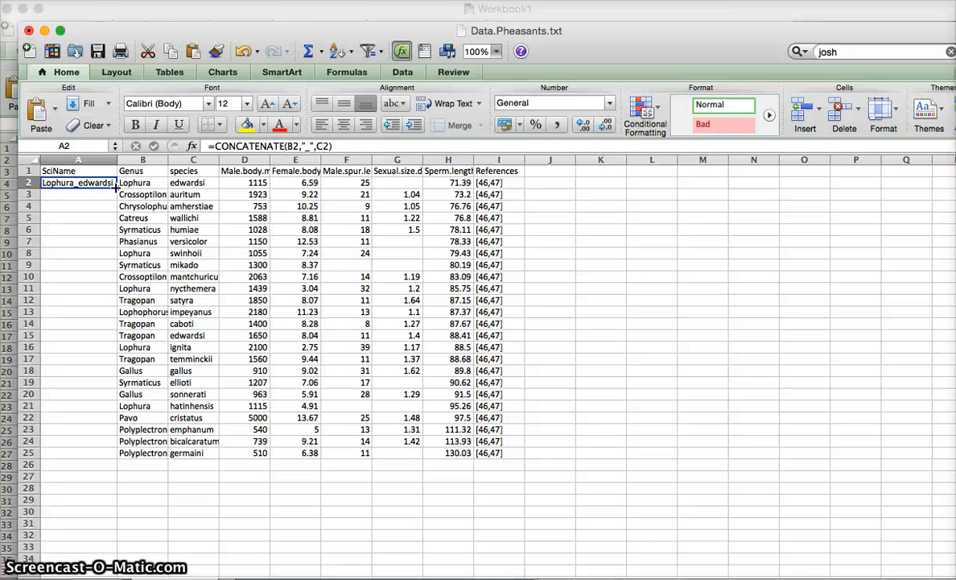
drag(117, 187, 118, 455)
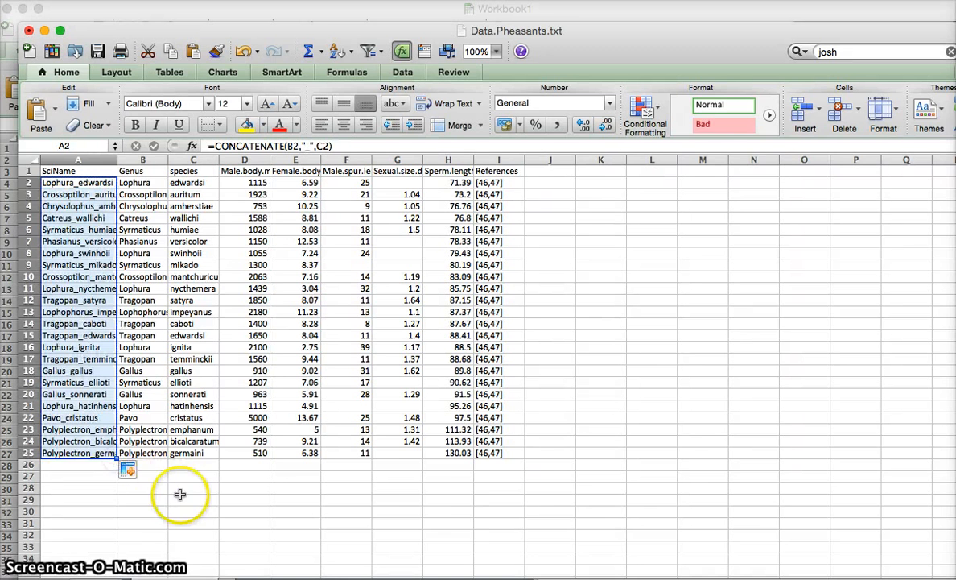
double_click(119, 160)
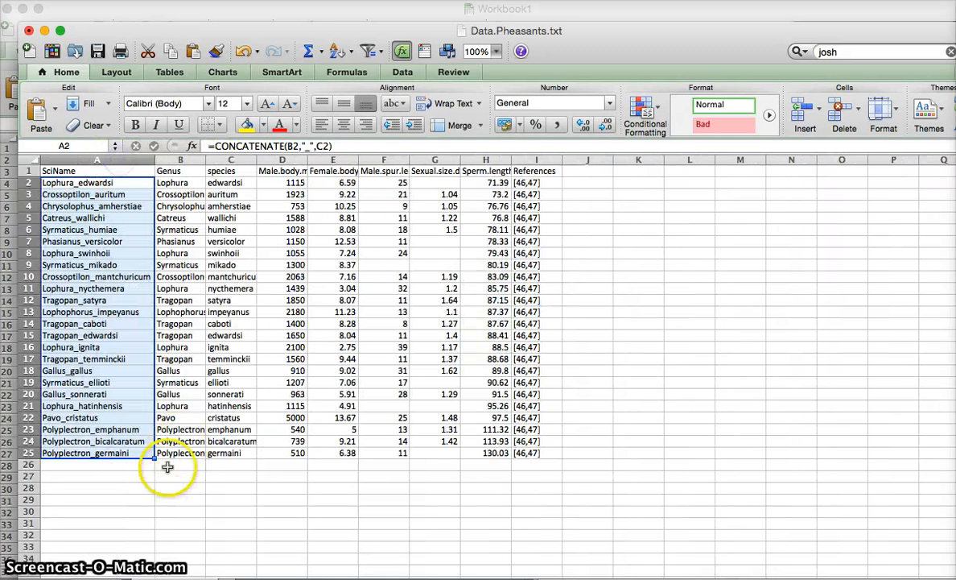
Step: Inspect the cell references in the filled CONCATENATE formula in A11
click(213, 498)
click(121, 287)
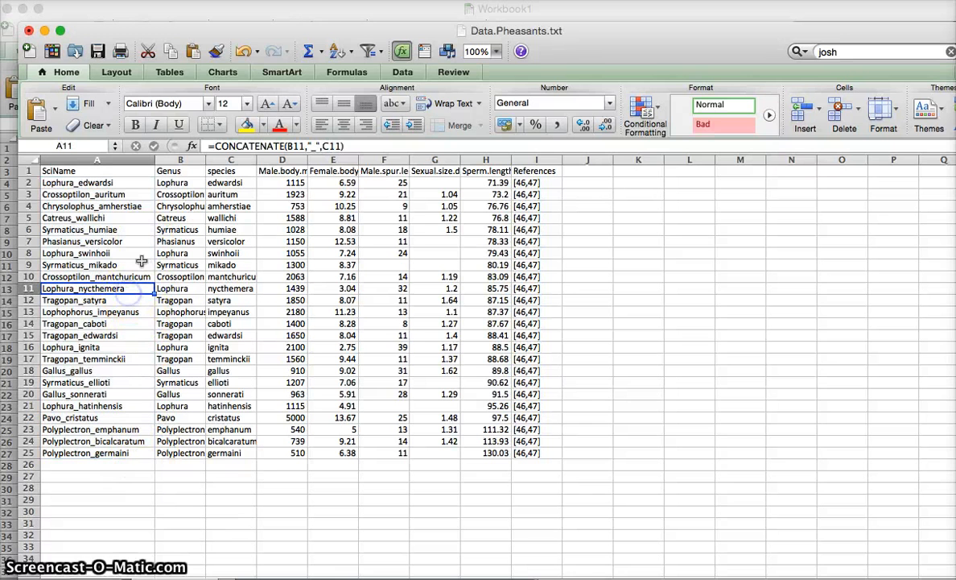
click(276, 146)
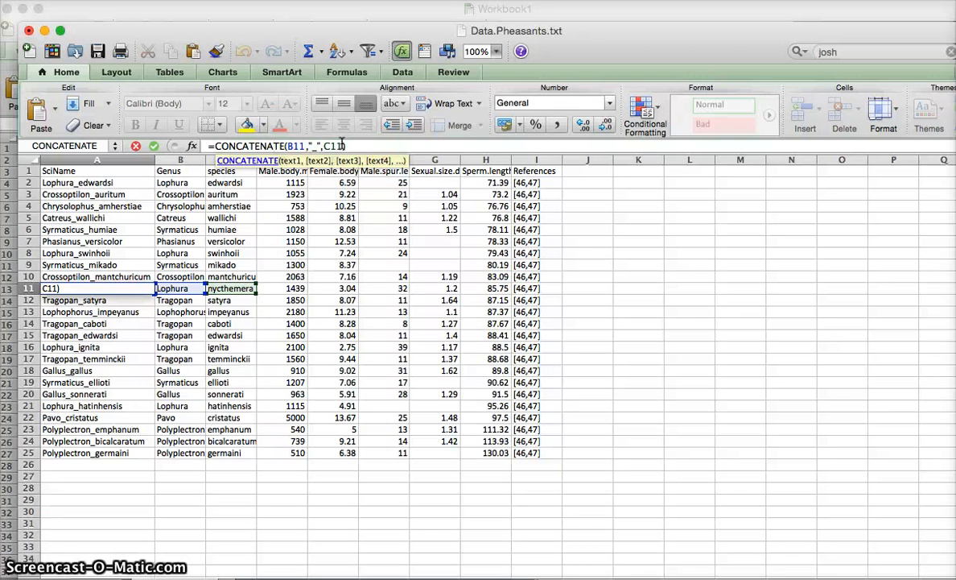
key(Return)
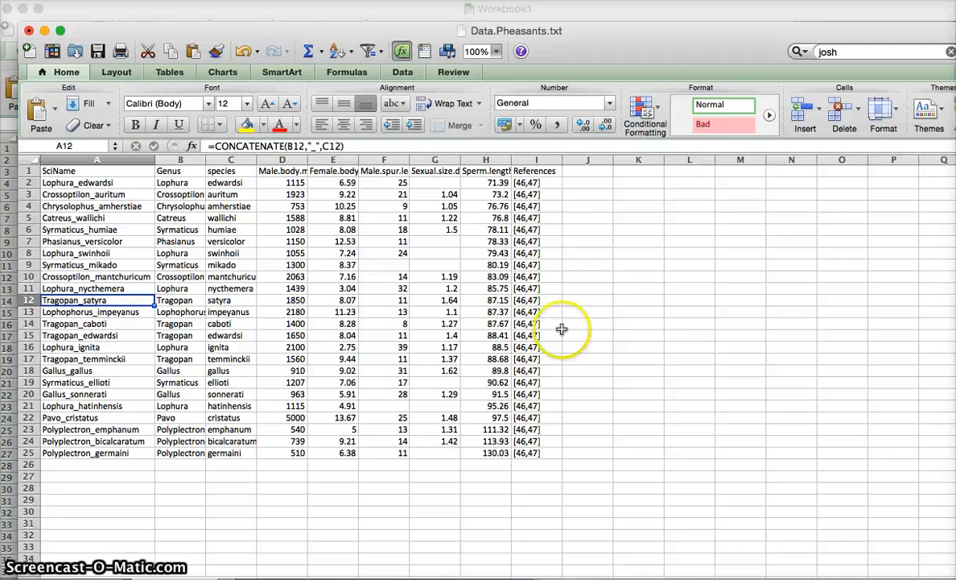
Step: Insert an empty column before the References column
click(537, 159)
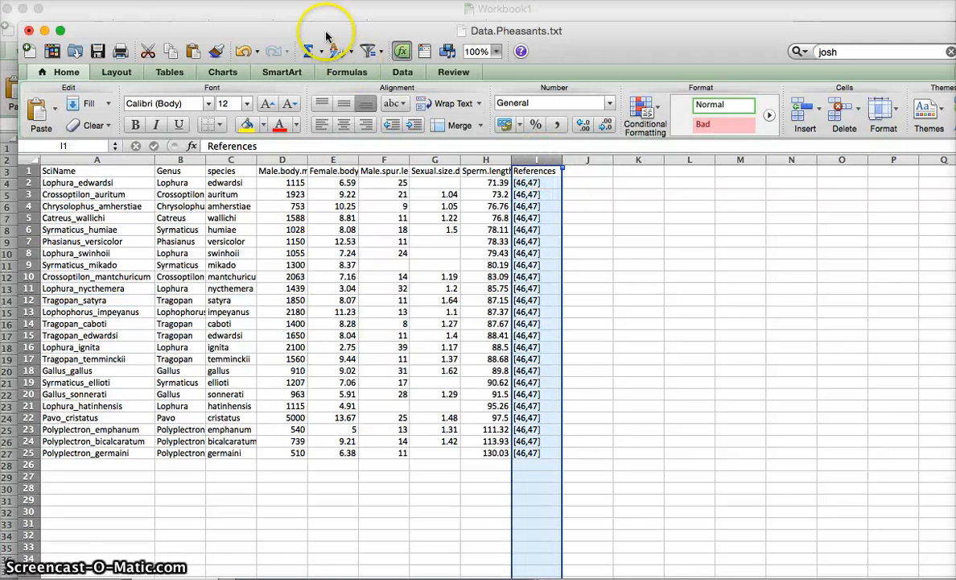
click(202, 1)
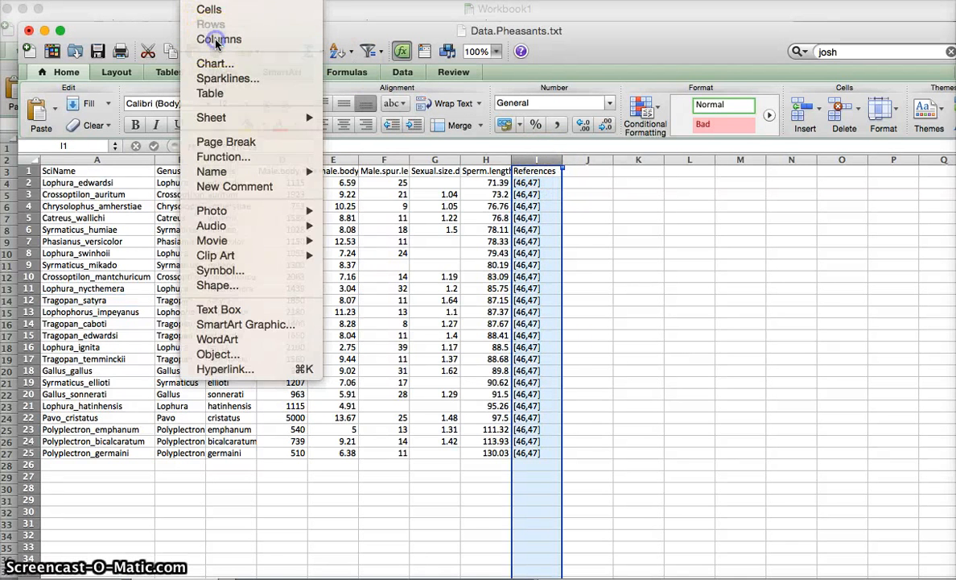
click(216, 41)
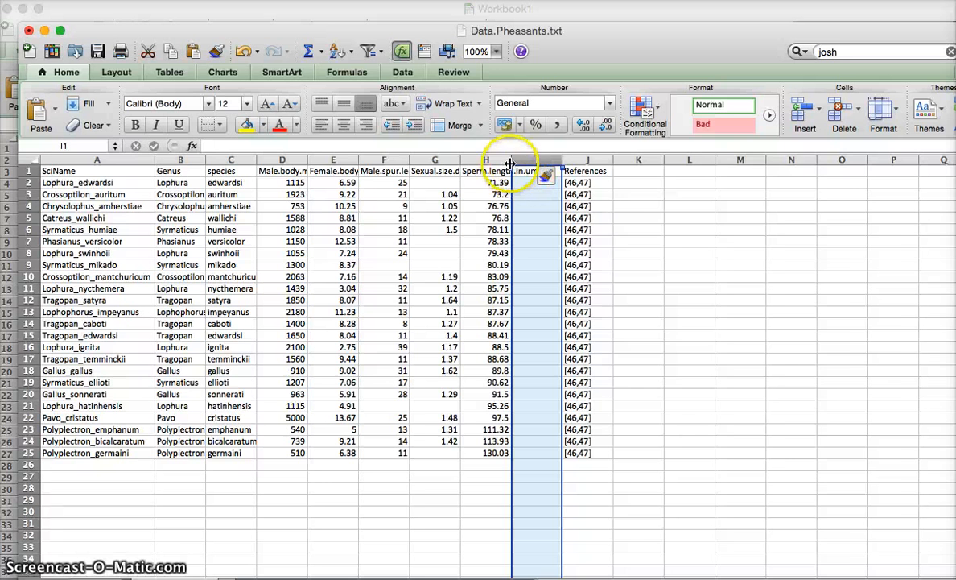
Step: Fit the widths of the male body mass and male spur length columns to their headings
double_click(307, 160)
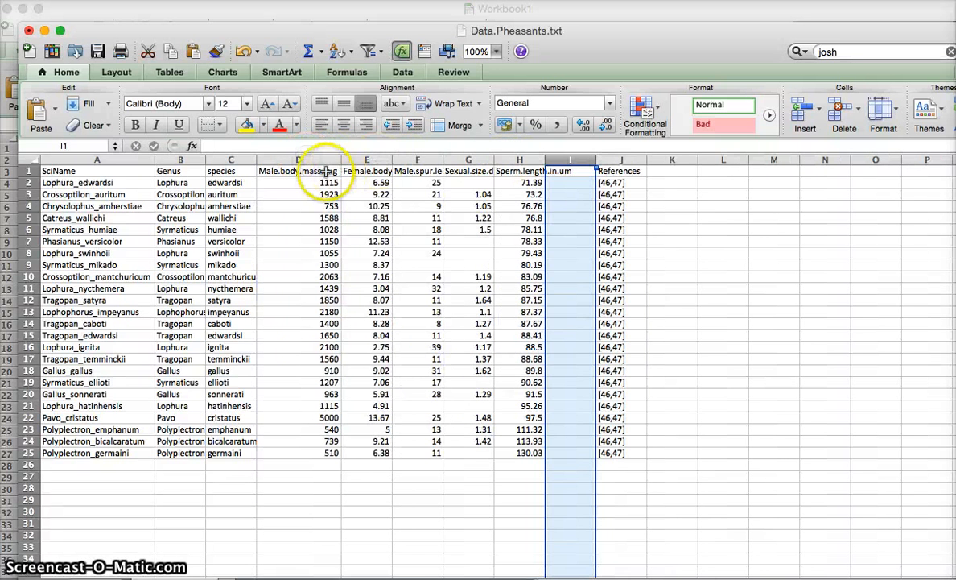
drag(442, 161, 442, 161)
double_click(442, 161)
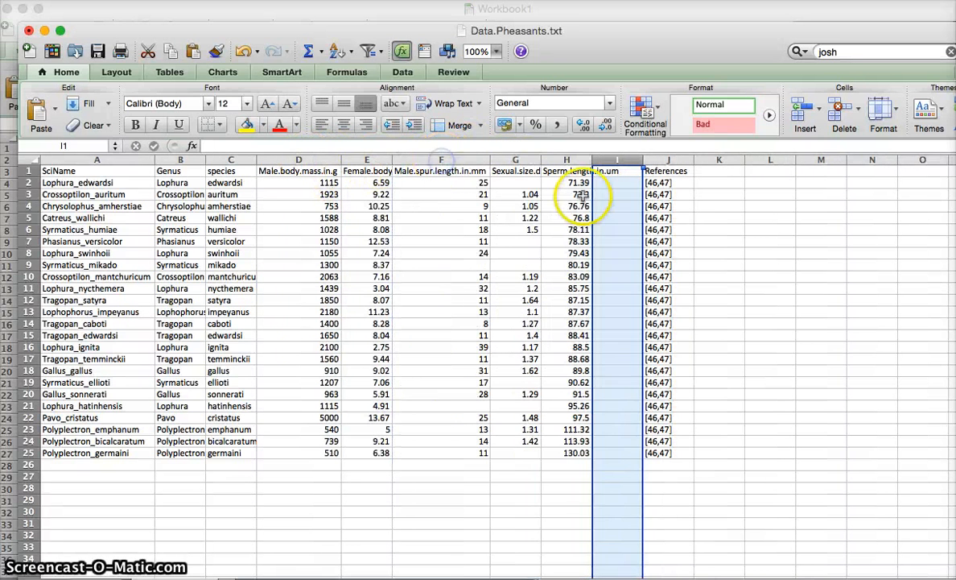
Step: Enter the heading spur.index in cell I1 of the empty column before References
click(612, 171)
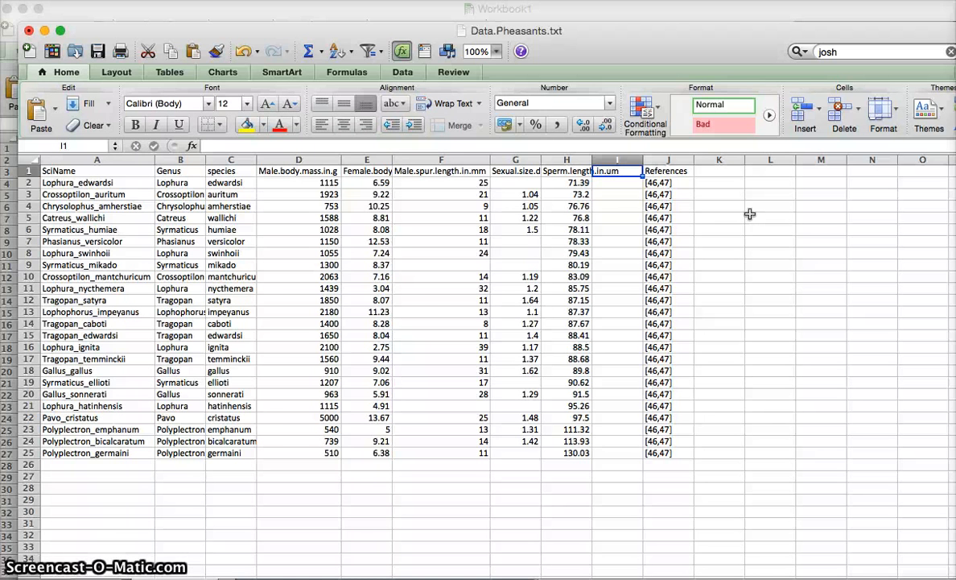
text(spur)
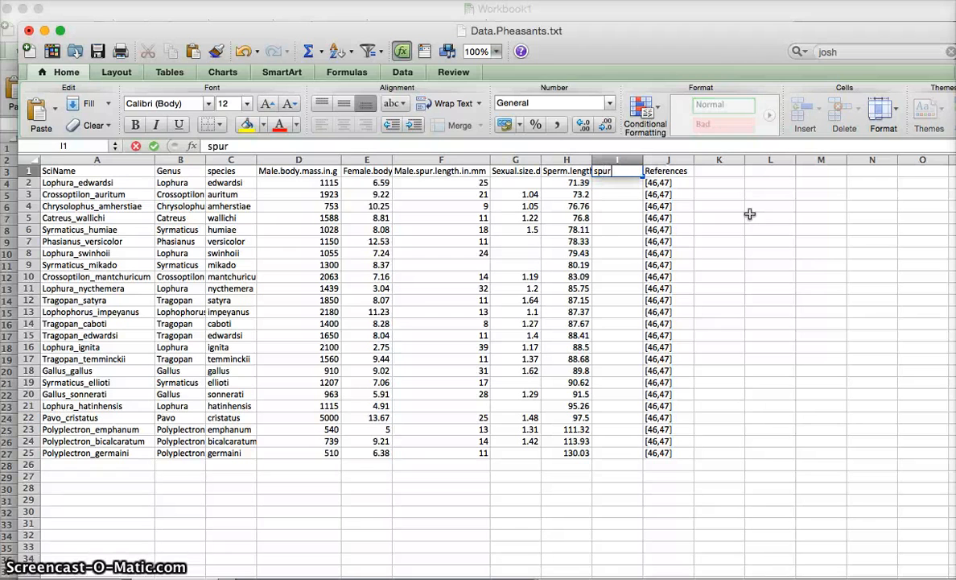
text(.index)
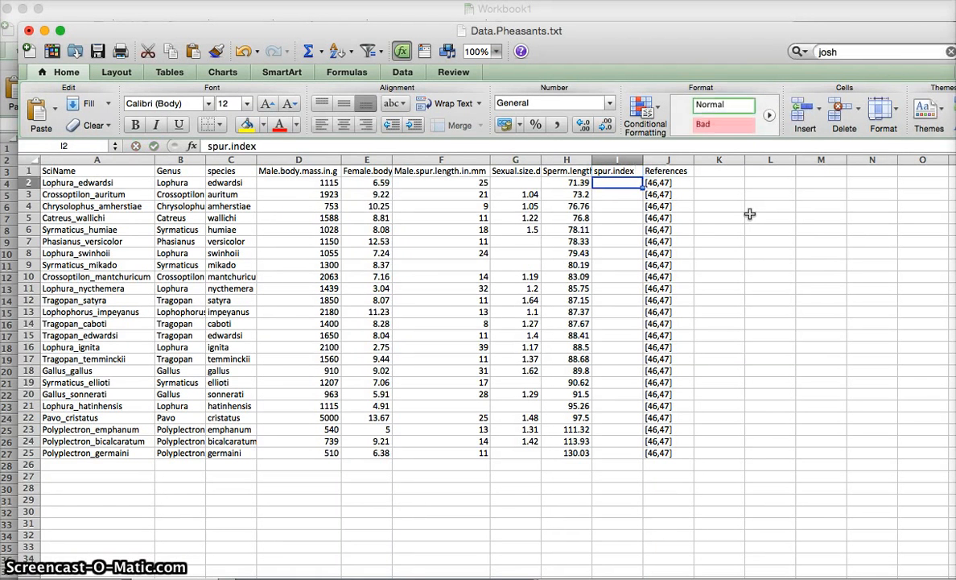
key(Return)
Step: Calculate spur length divided by male body mass in I2 with =F2/D2, and fill the formula down through I25
text(=)
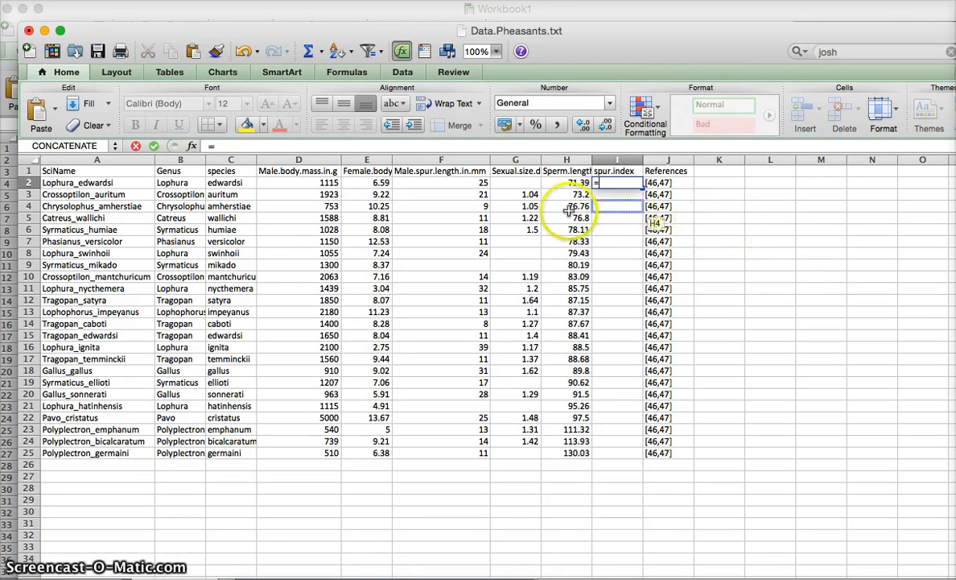
click(456, 182)
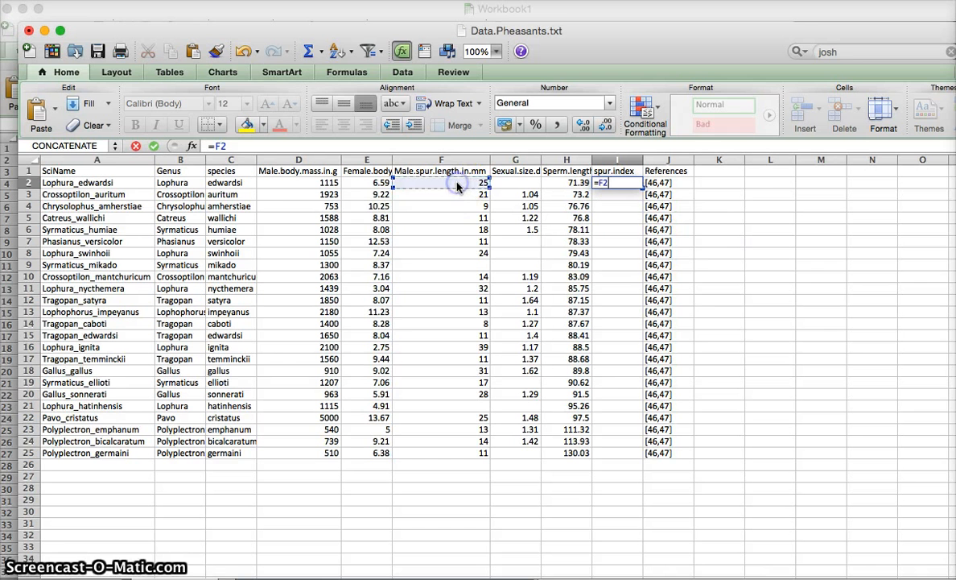
text(/)
click(319, 183)
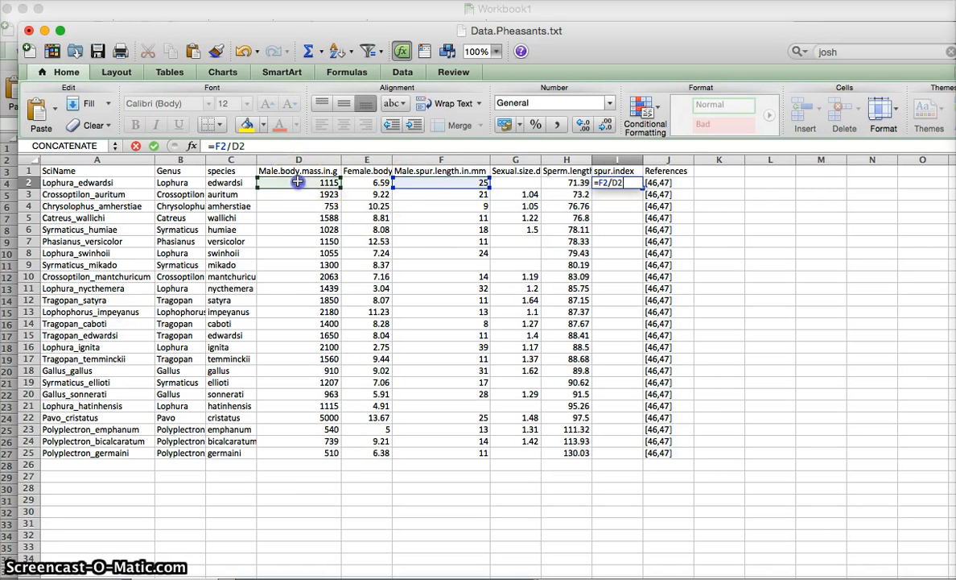
key(Return)
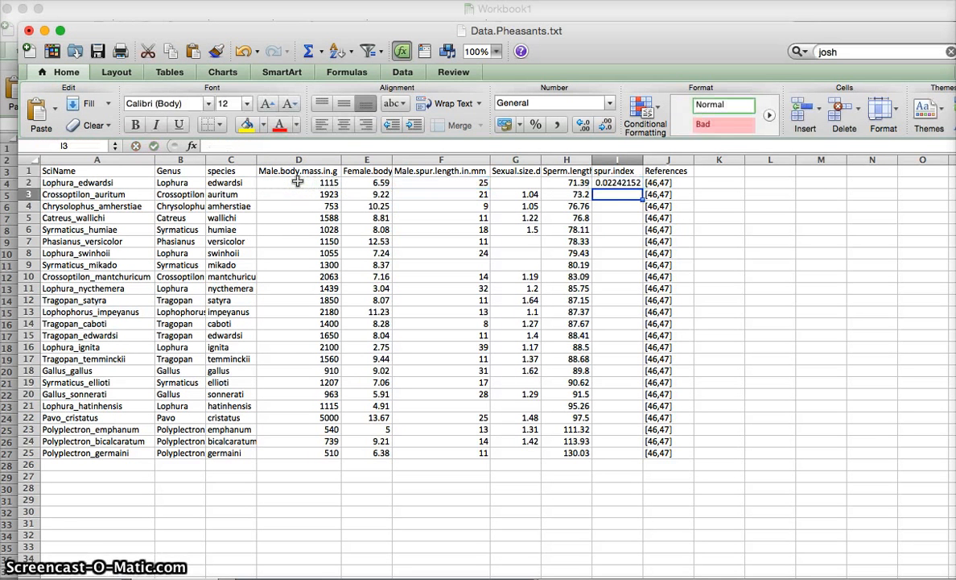
click(632, 184)
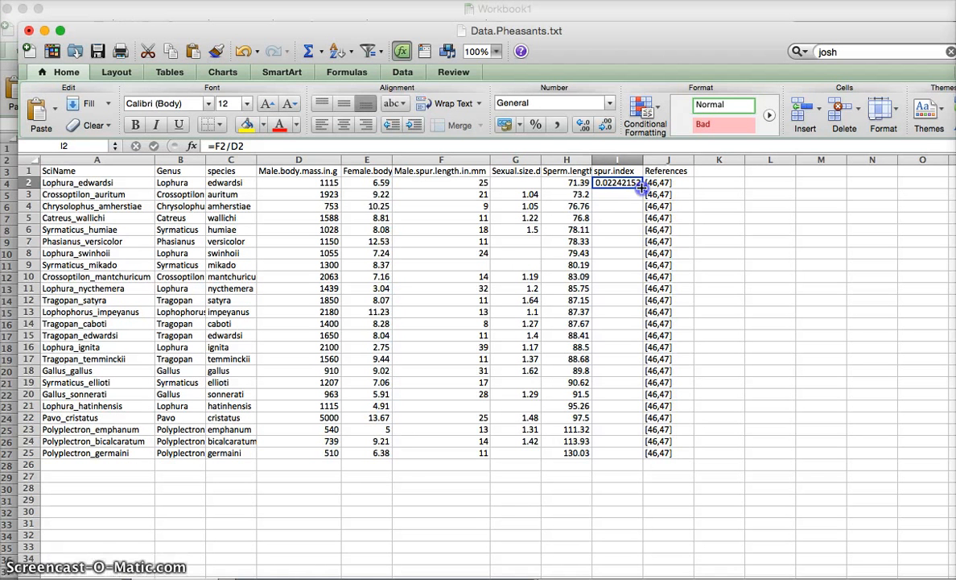
drag(643, 188, 631, 456)
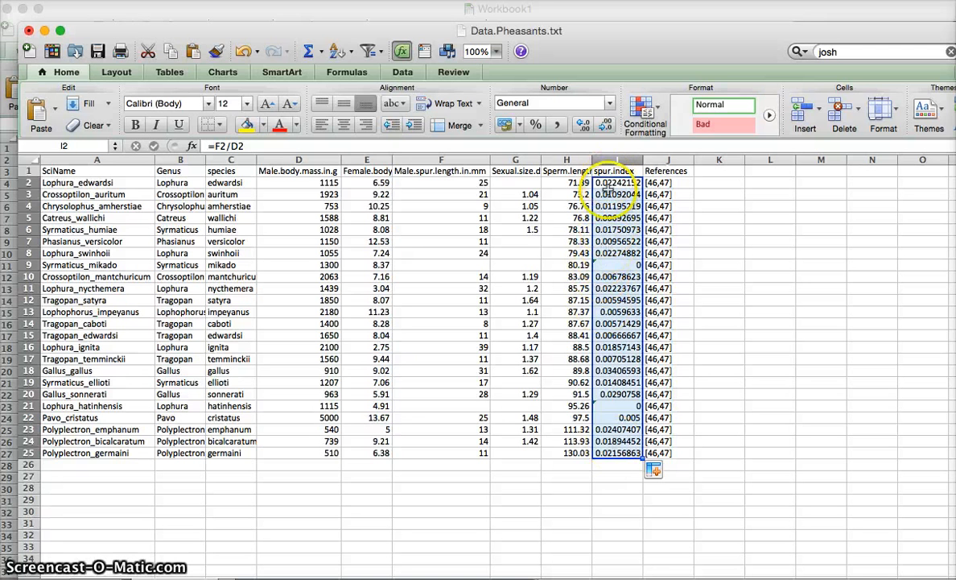
Step: Inspect the cell references in the spur.index formula for Syrmaticus_mikado in I9
click(607, 265)
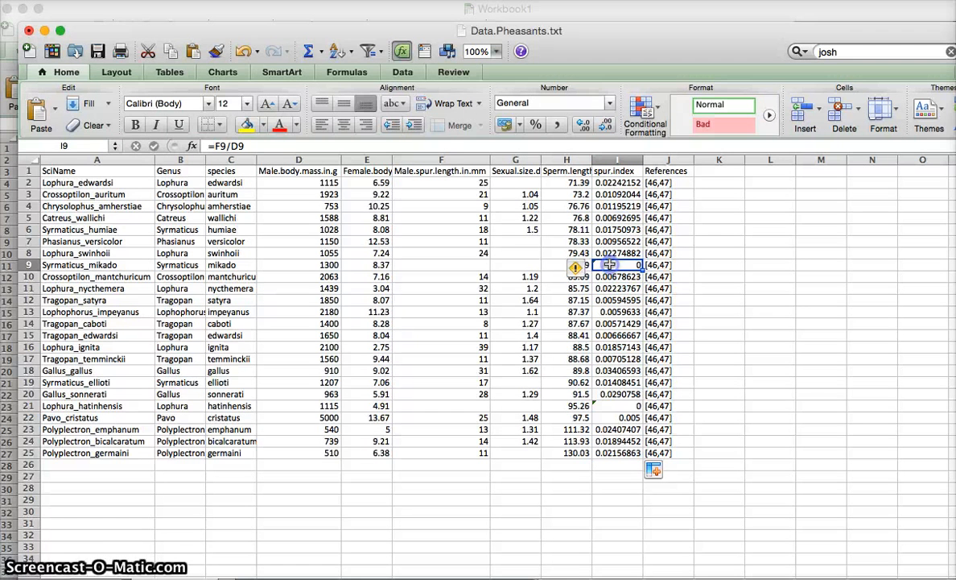
click(432, 142)
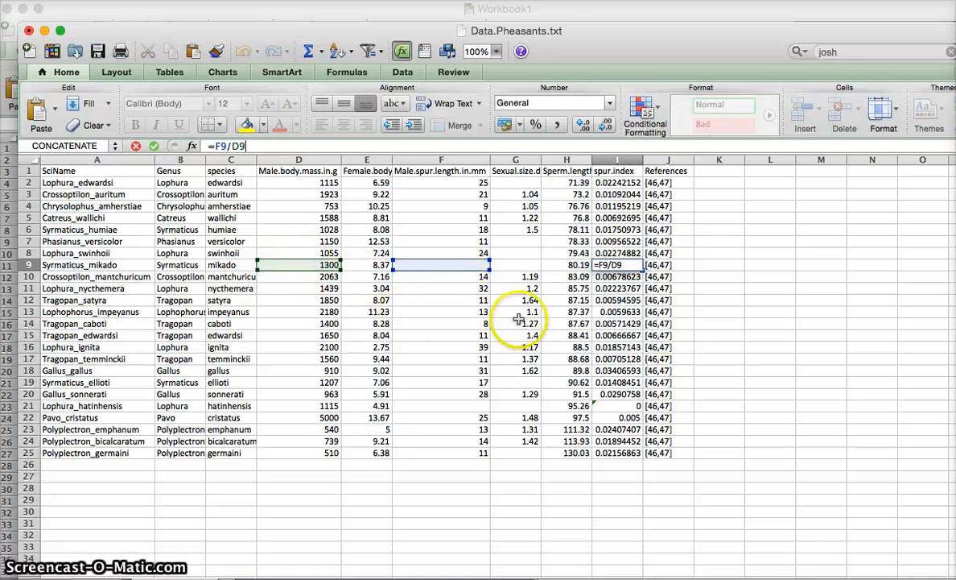
key(Return)
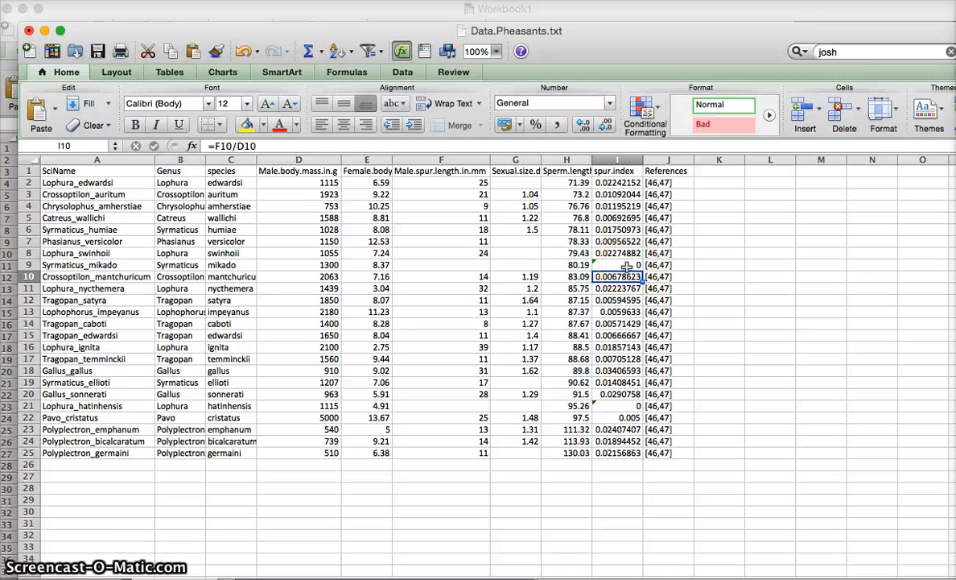
Step: Replace the spur.index formulas in I9 and I21, the rows without a spur length, with NA
click(626, 264)
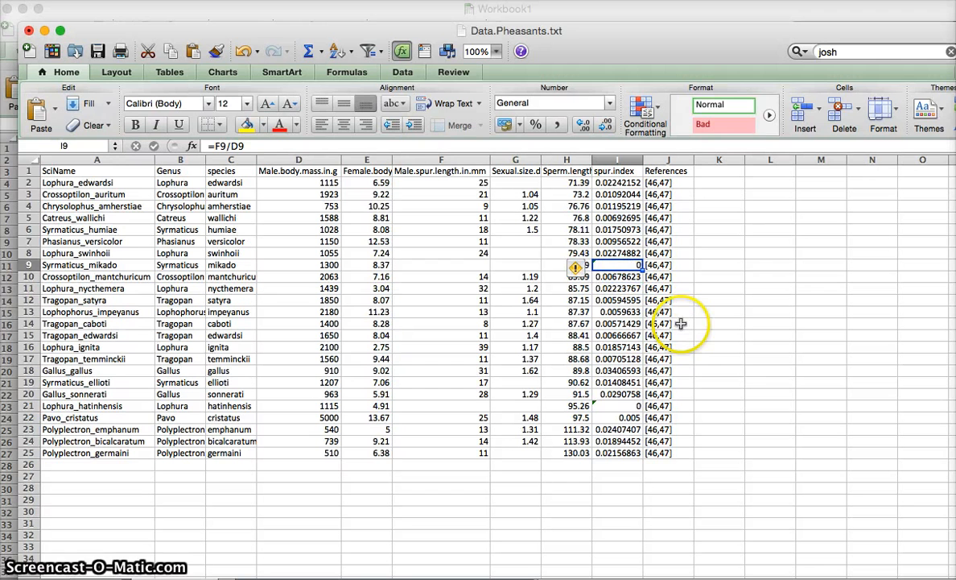
text(NA)
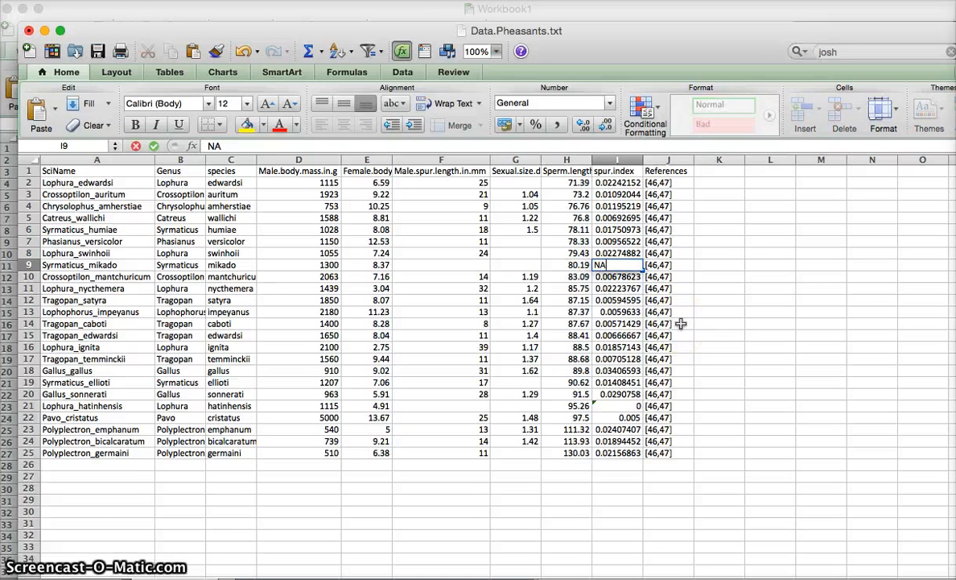
key(Return)
click(605, 406)
text(NA)
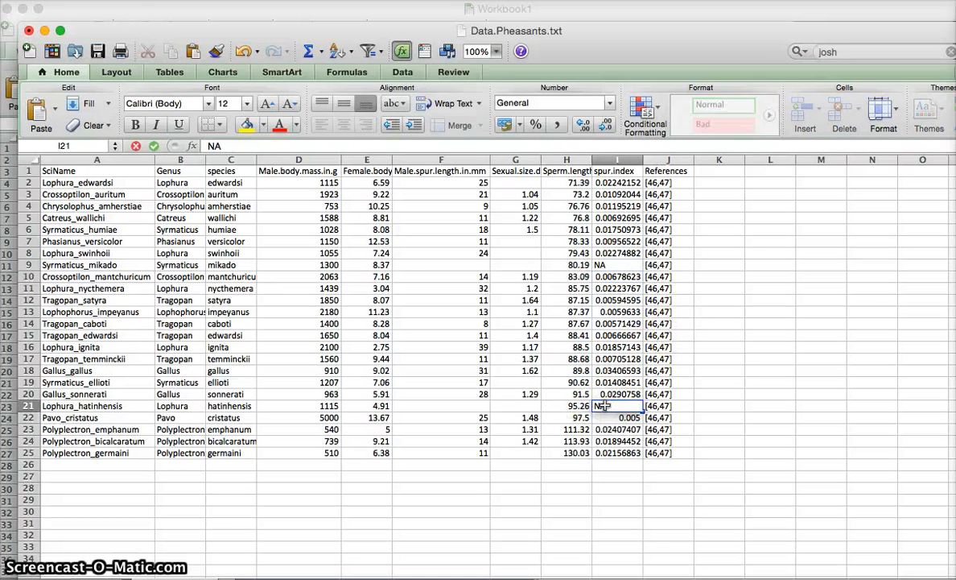
key(Return)
click(660, 453)
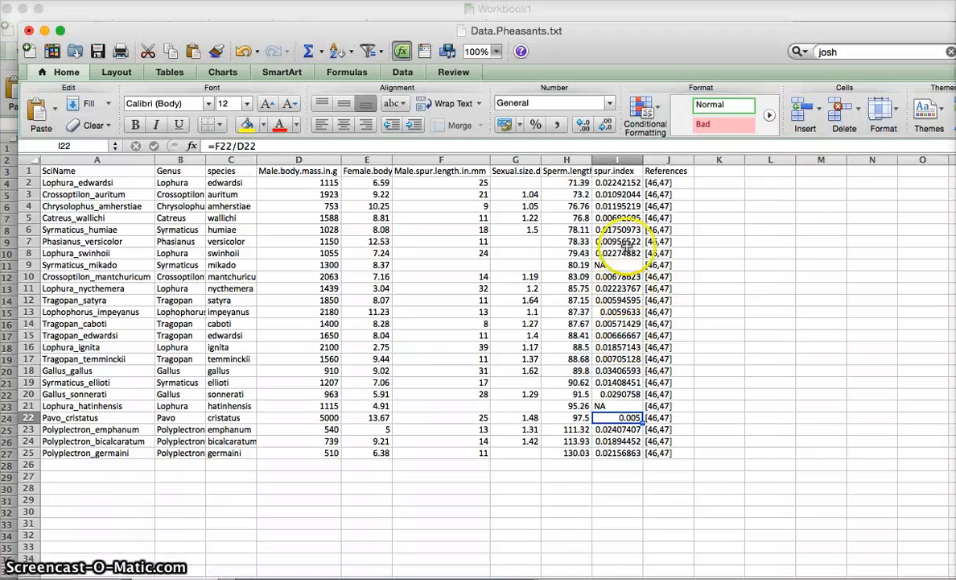
Step: Sort the whole table by spur.index values from smallest to largest, keeping the header row in place
click(35, 160)
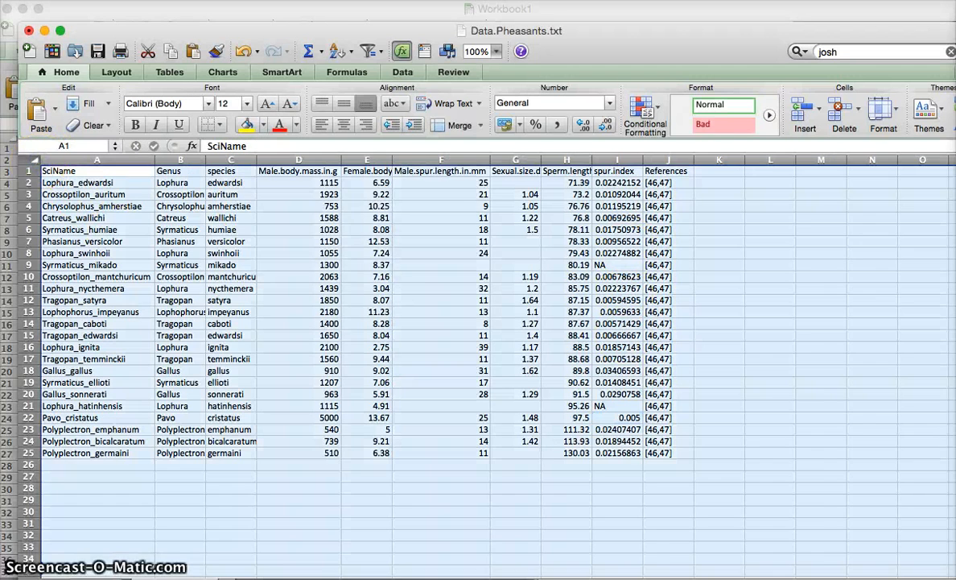
click(332, 0)
click(344, 9)
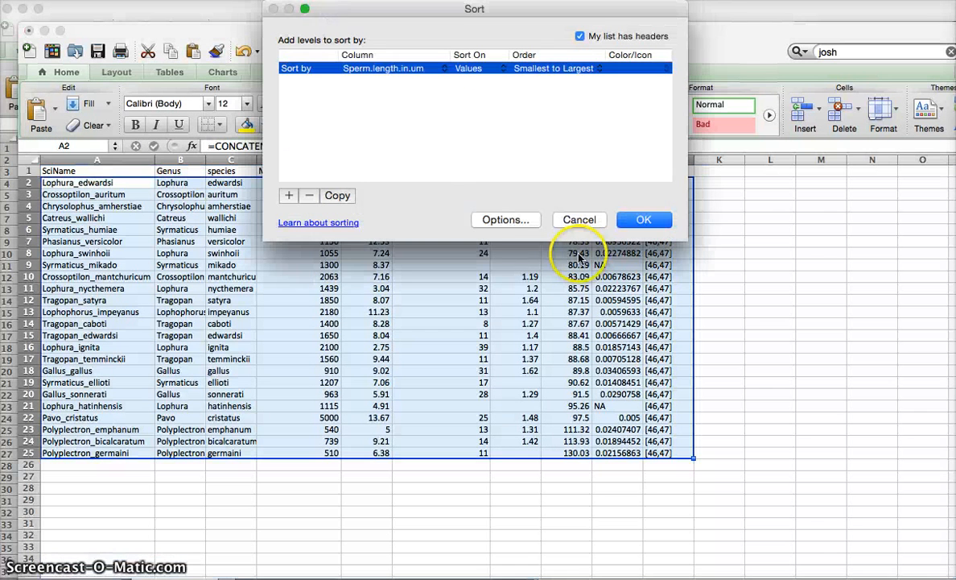
click(382, 67)
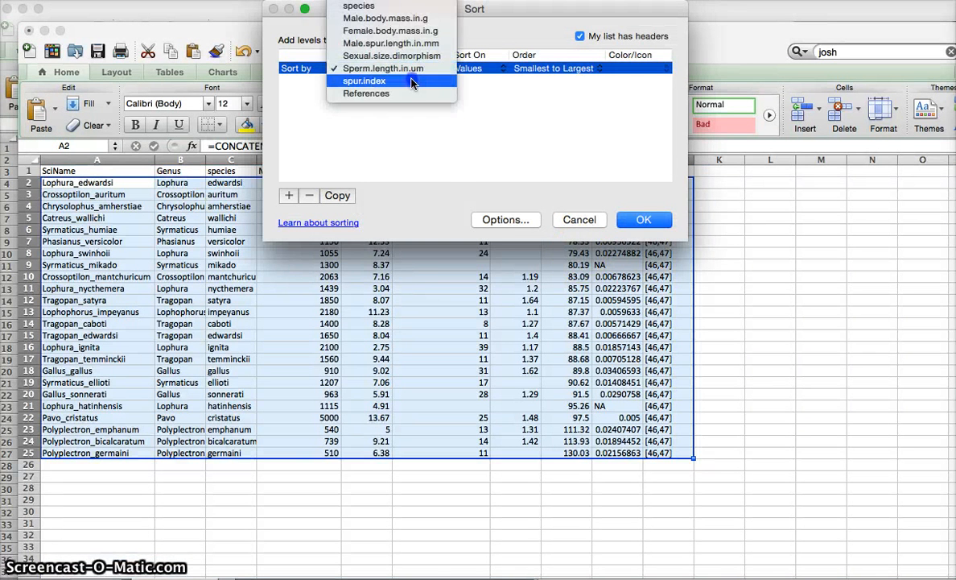
click(411, 81)
click(643, 220)
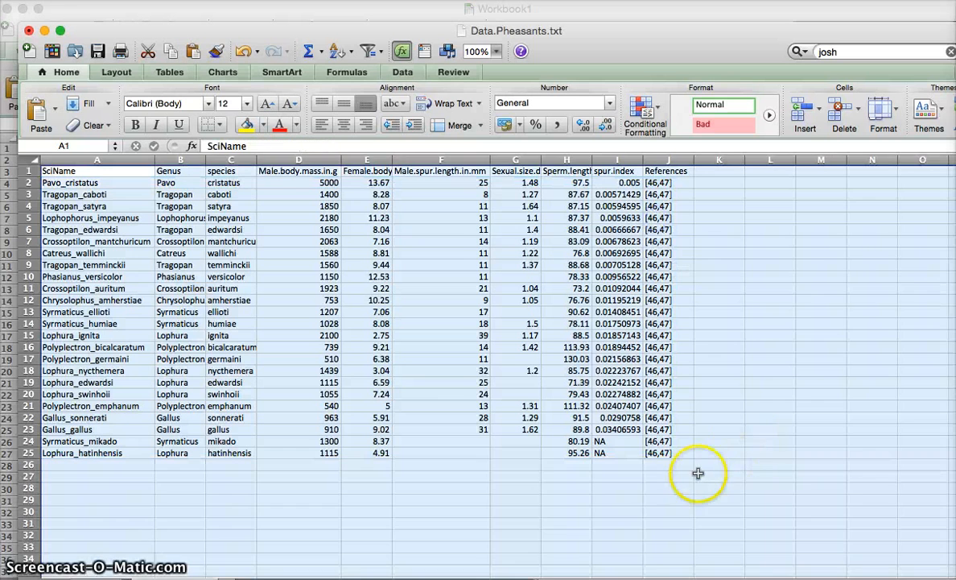
Step: Examine the last row with a numeric spur.index and highlight that entire row
click(618, 429)
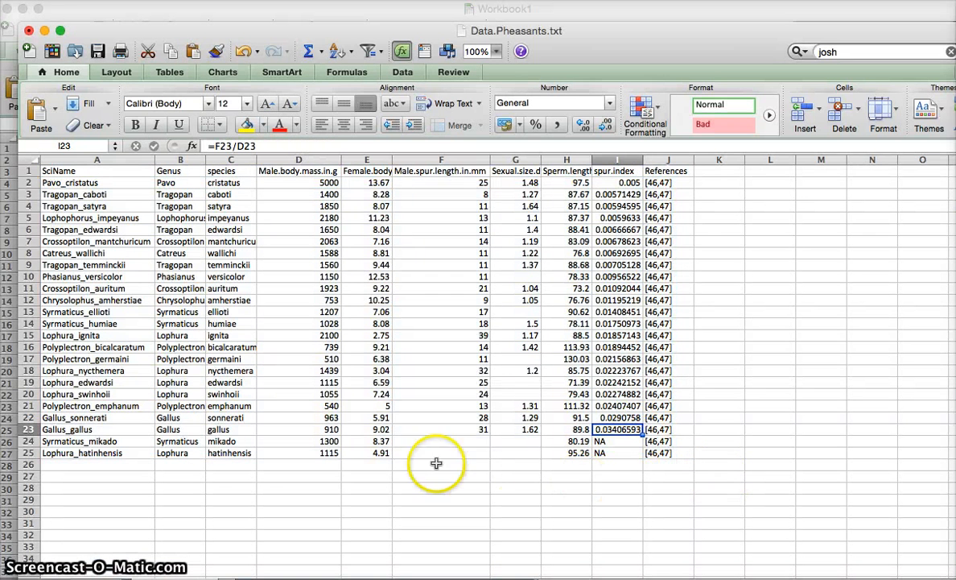
click(29, 430)
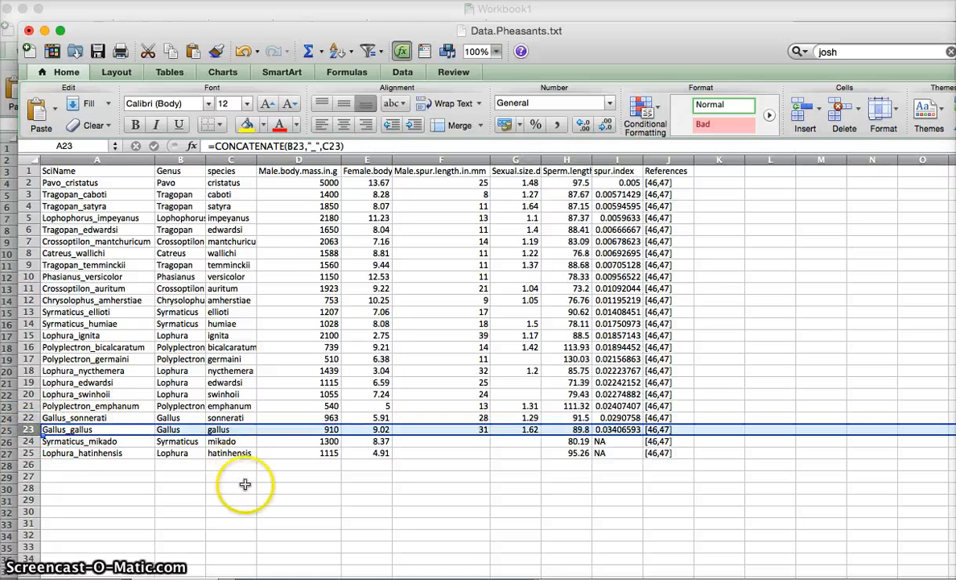